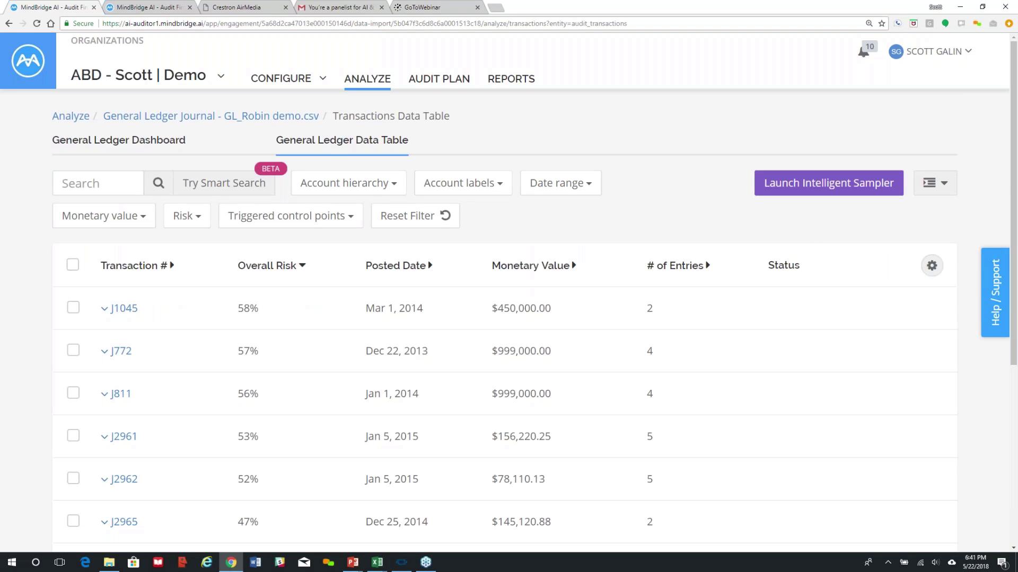
List the high-risk transactions from the General Ledger Dashboard and open the details of transaction J1045
left_click(151, 142)
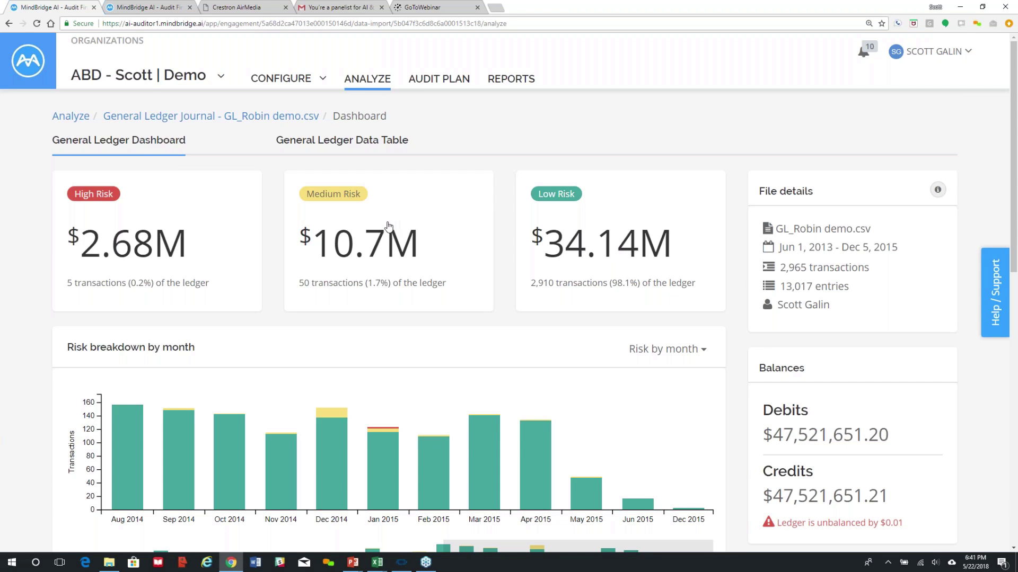
left_click(151, 233)
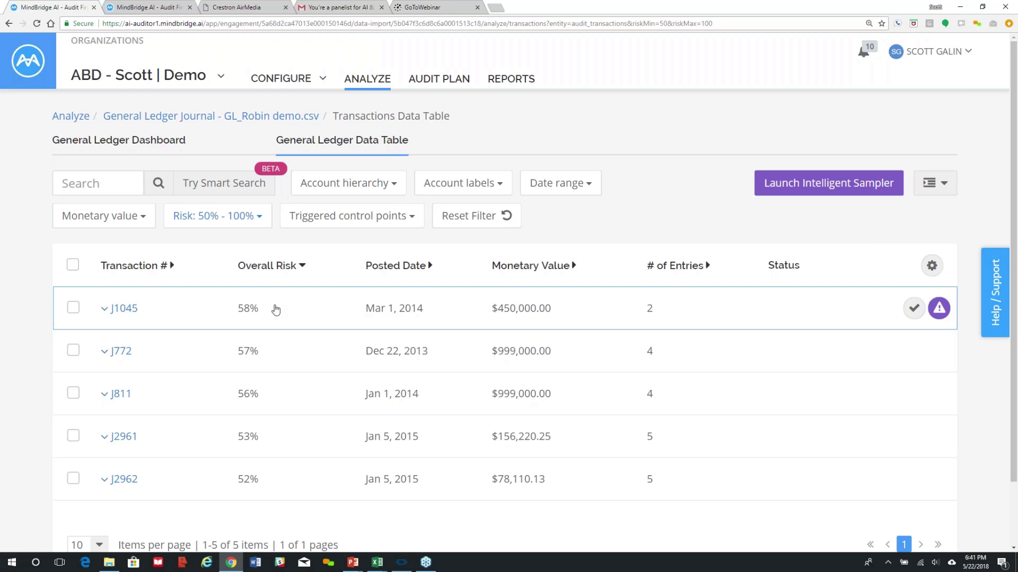
left_click(240, 308)
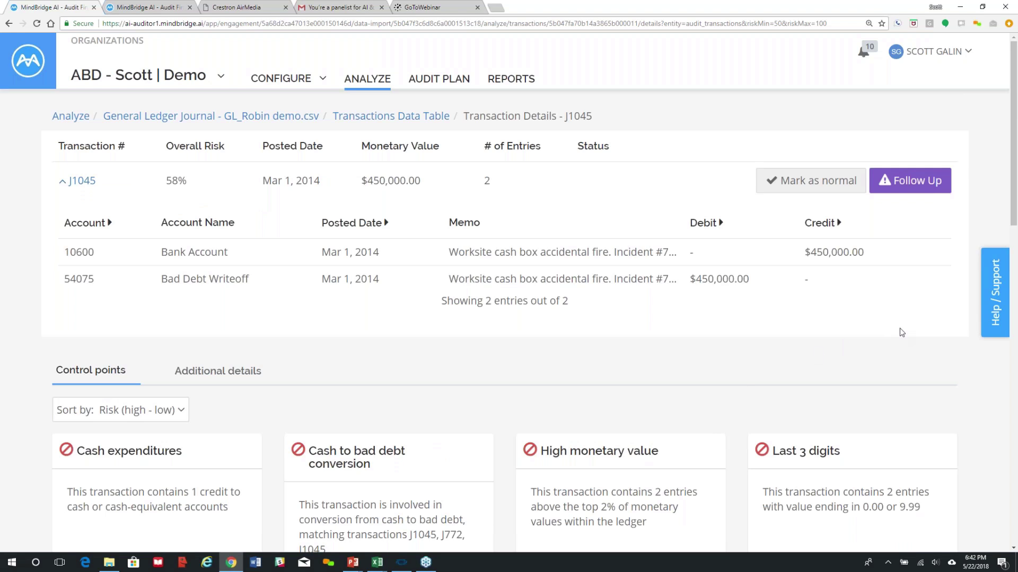
Start a follow-up task for transaction J1045 with the description "Insurance report, receipts, fire report"
left_click(907, 192)
left_click(406, 357)
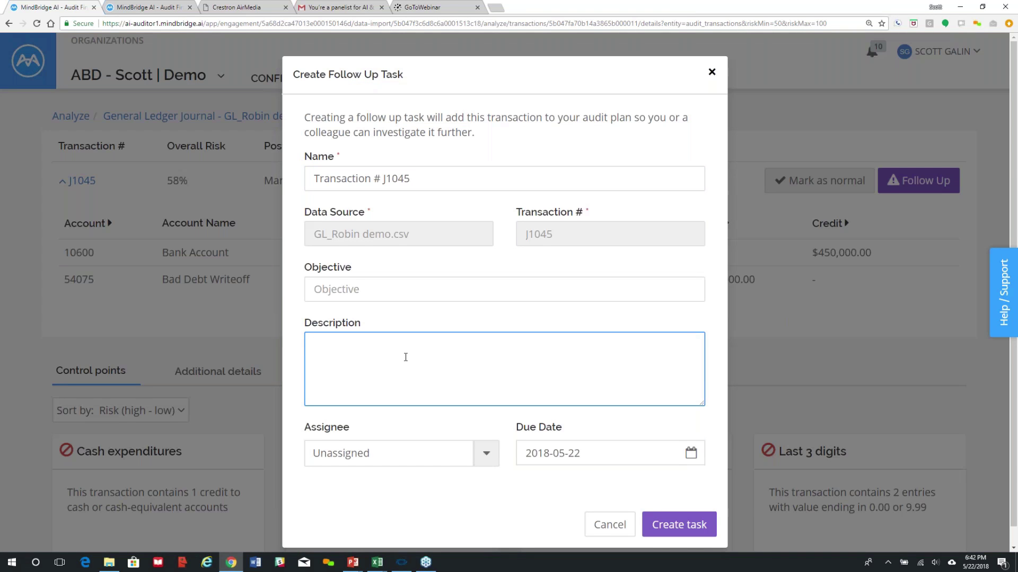
type("Insurance report, recep")
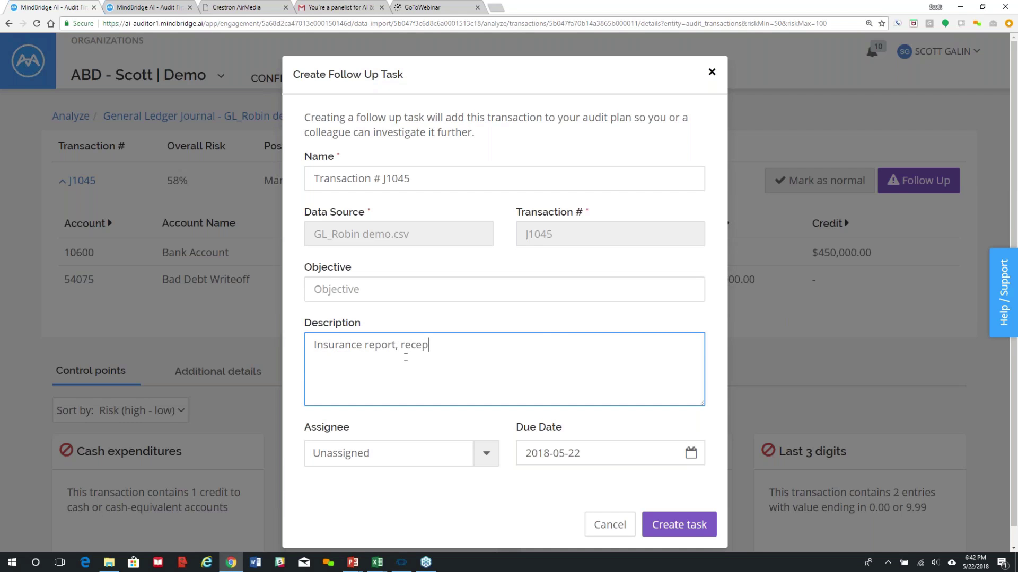
type("ipts")
key("BackSpace")
key("BackSpace")
key("BackSpace")
key("BackSpace")
type("ipts, fire report")
Assign the follow-up task to the signed-in auditor and create it
left_click(485, 454)
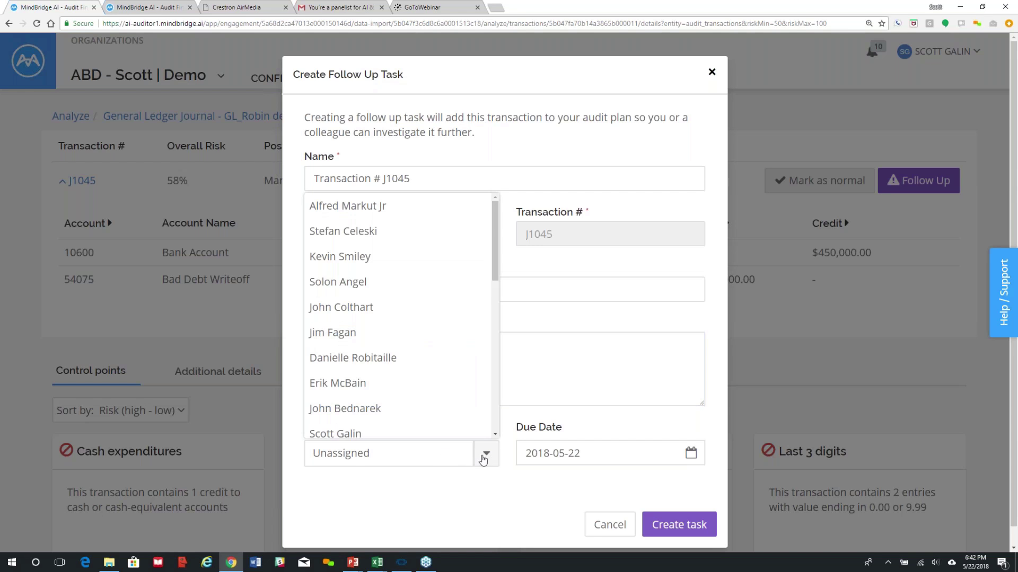
left_click(369, 435)
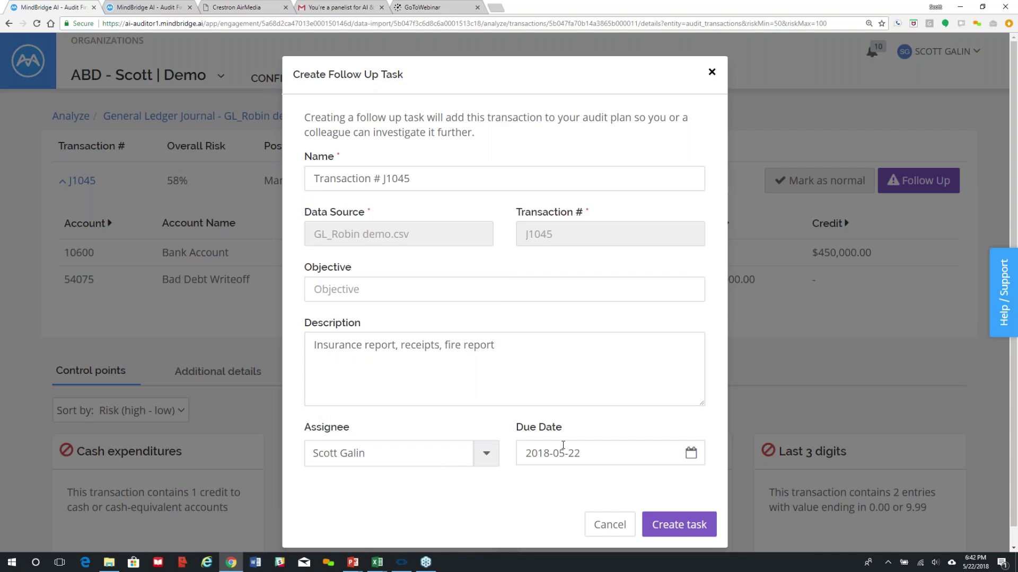
left_click(669, 525)
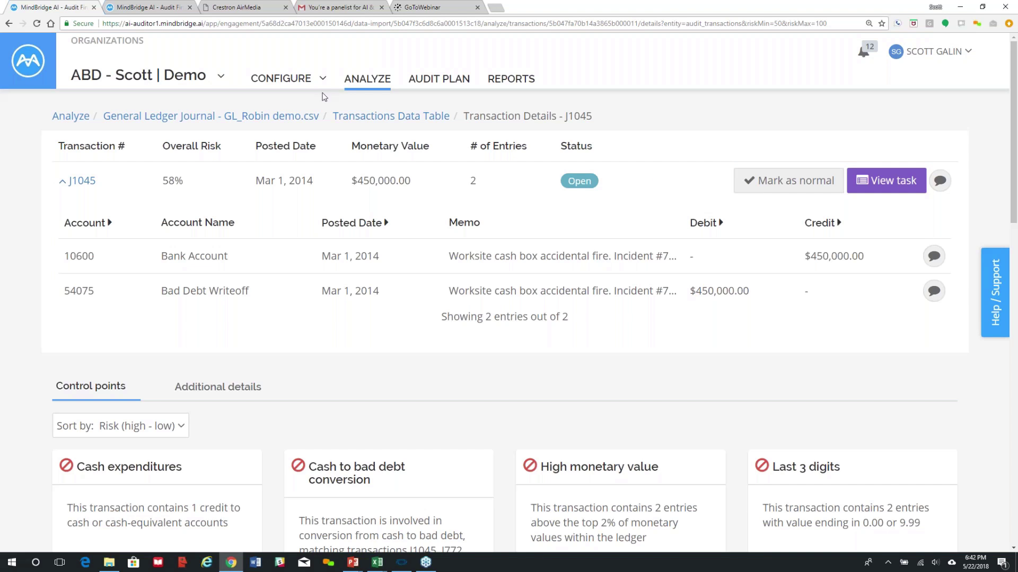
On the general ledger dashboard, hide low-risk transactions in the monthly risk breakdown and extend its range back to late 2013
left_click(165, 122)
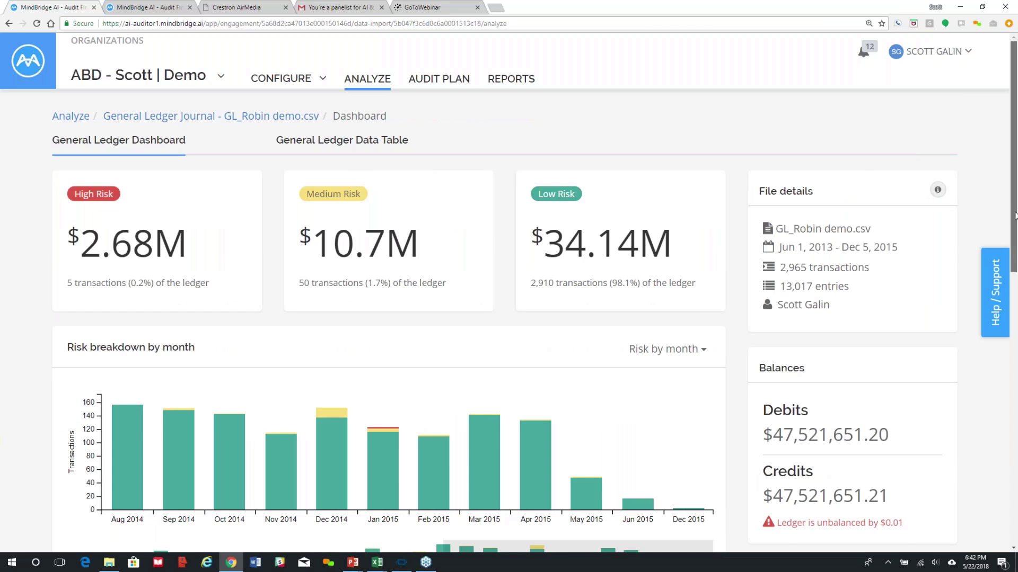
left_click_drag(1013, 211, 1016, 265)
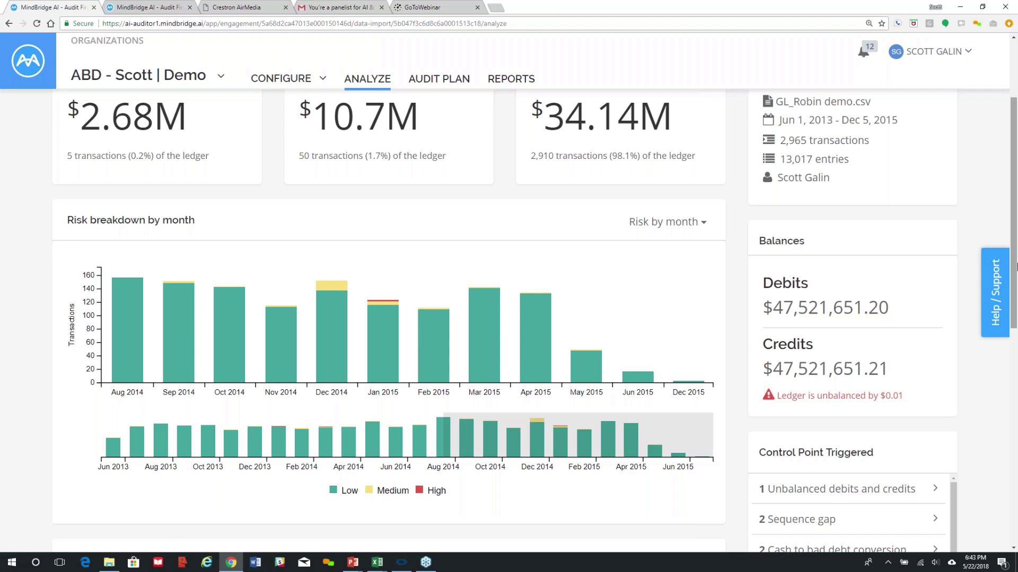
left_click(344, 492)
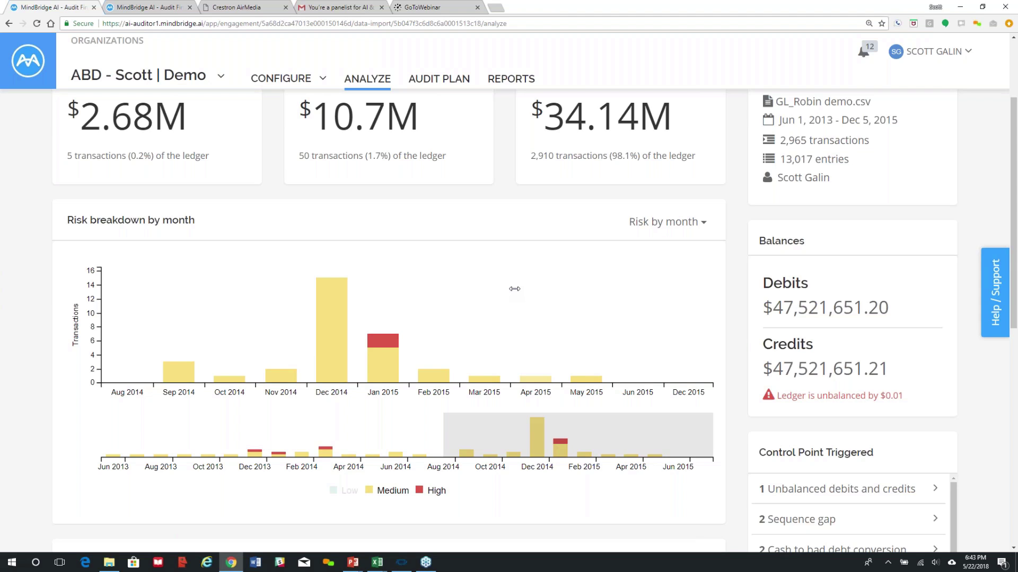
scroll(509, 294, "down", 3)
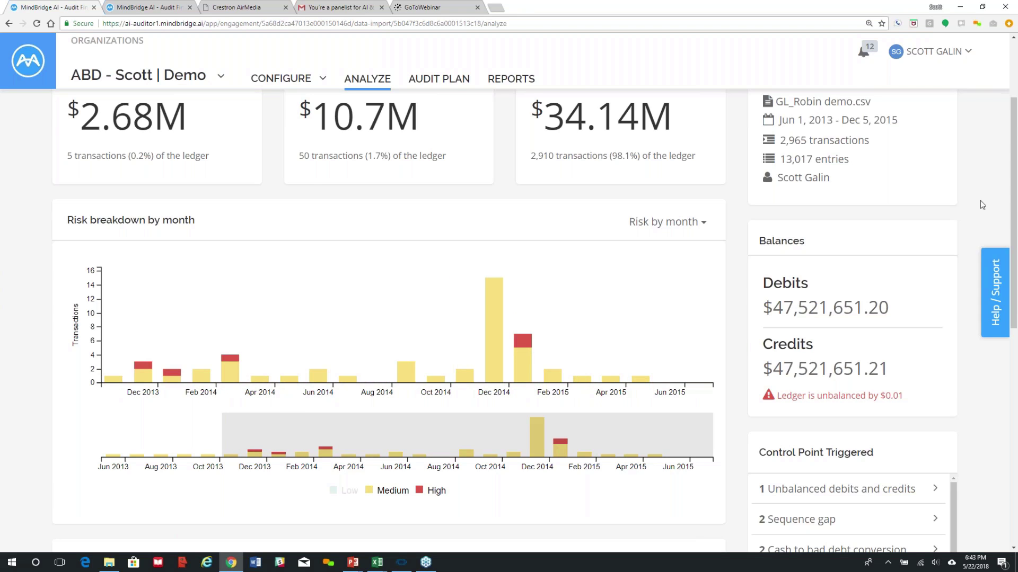
Examine the account segments in the Risk by account ring chart, including the Assets total
left_click_drag(1013, 202, 1016, 381)
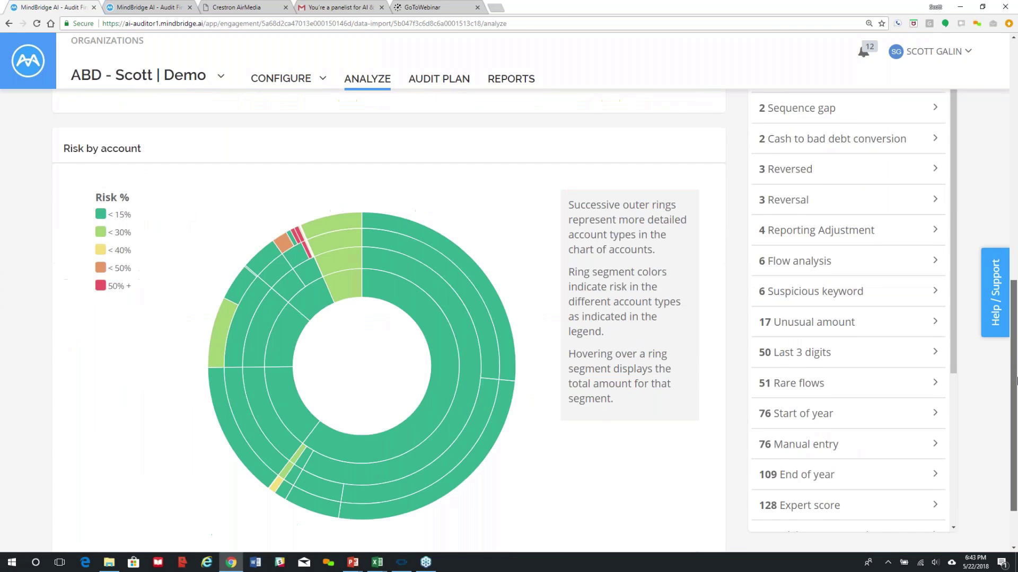
mouse_move(414, 340)
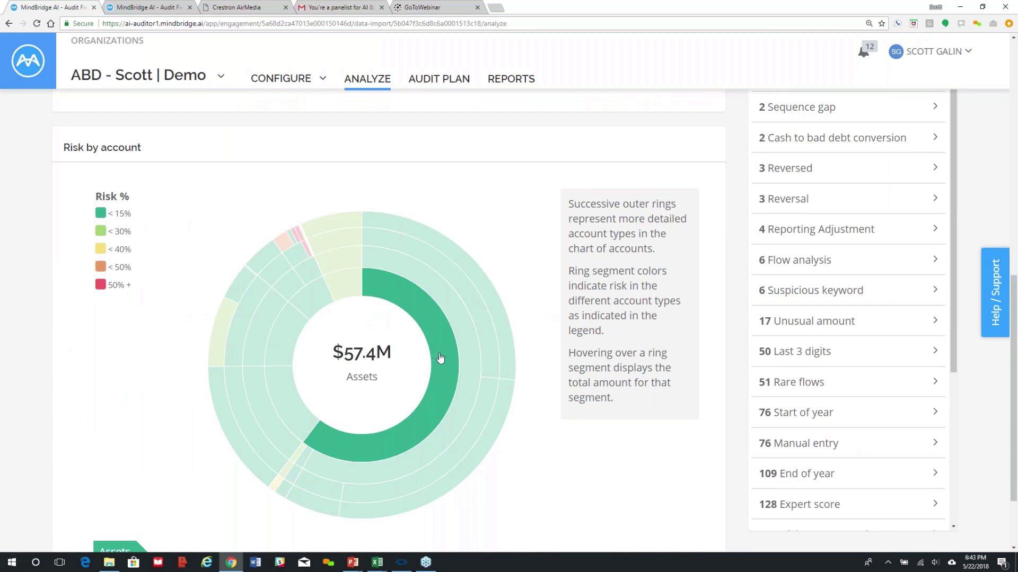
mouse_move(487, 361)
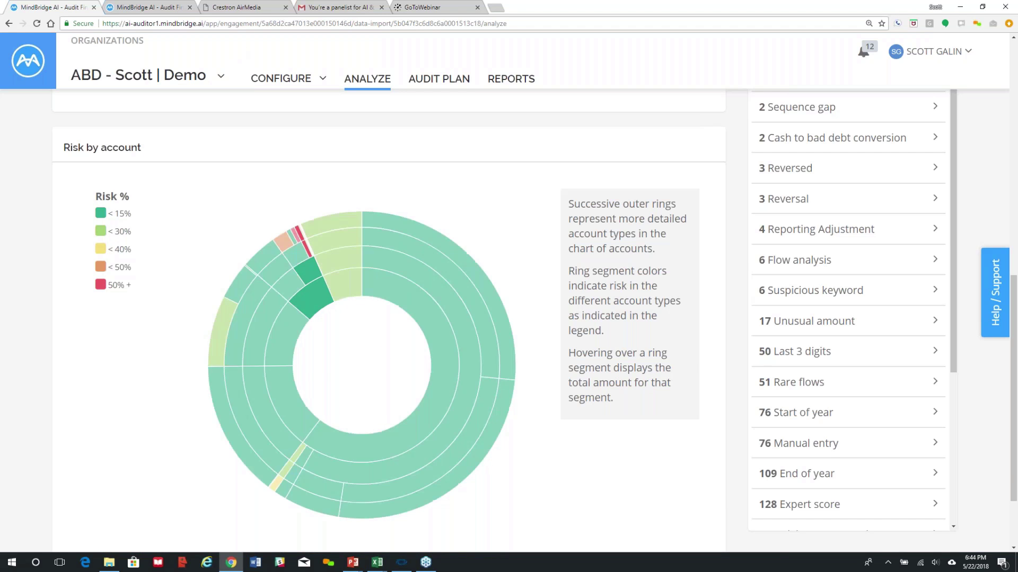
Examine the largest and riskiest vendors in the accounts payable engagement's risk treemap, and regroup it by user
left_click(158, 9)
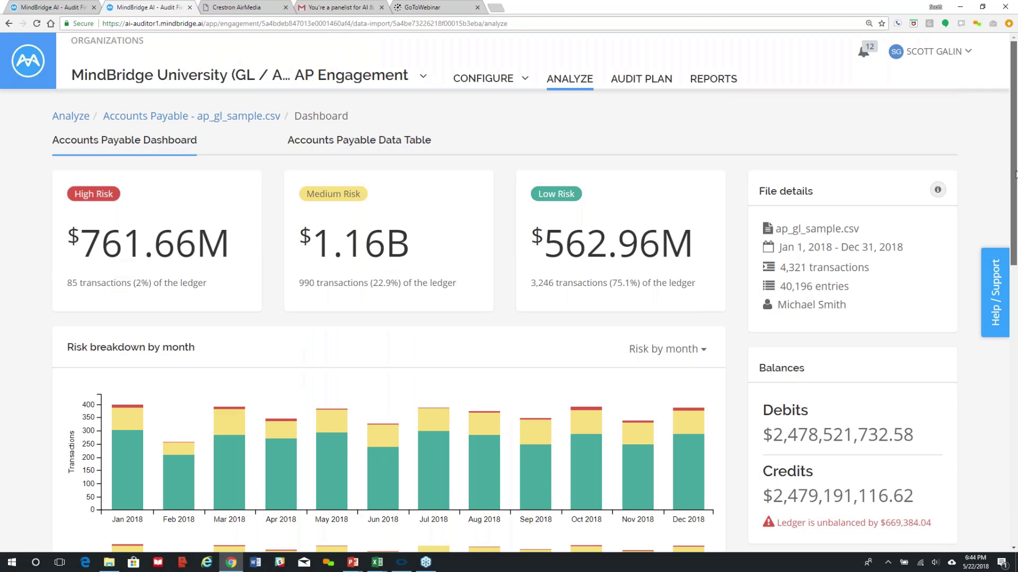
left_click_drag(1015, 175, 1016, 427)
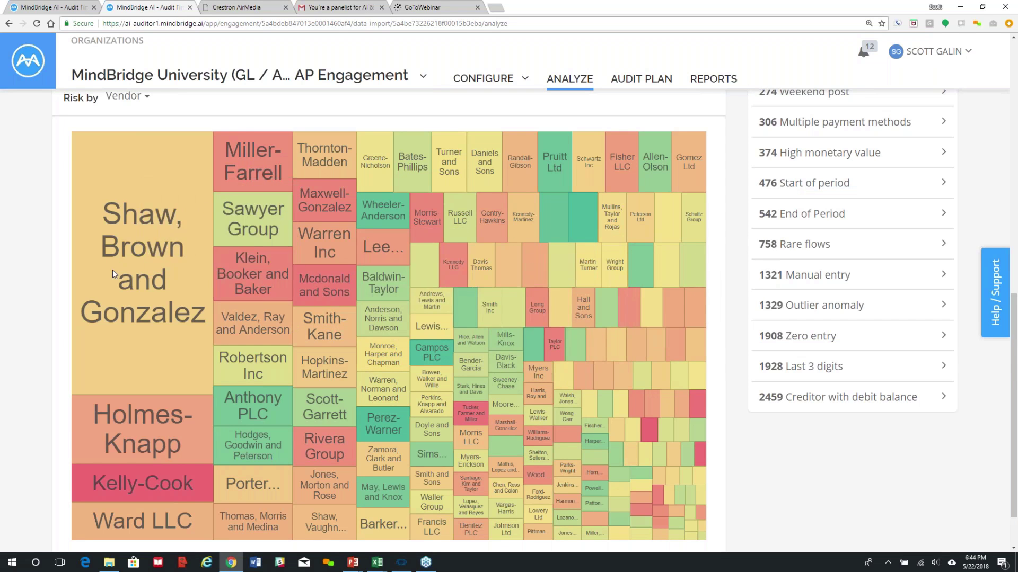
mouse_move(159, 241)
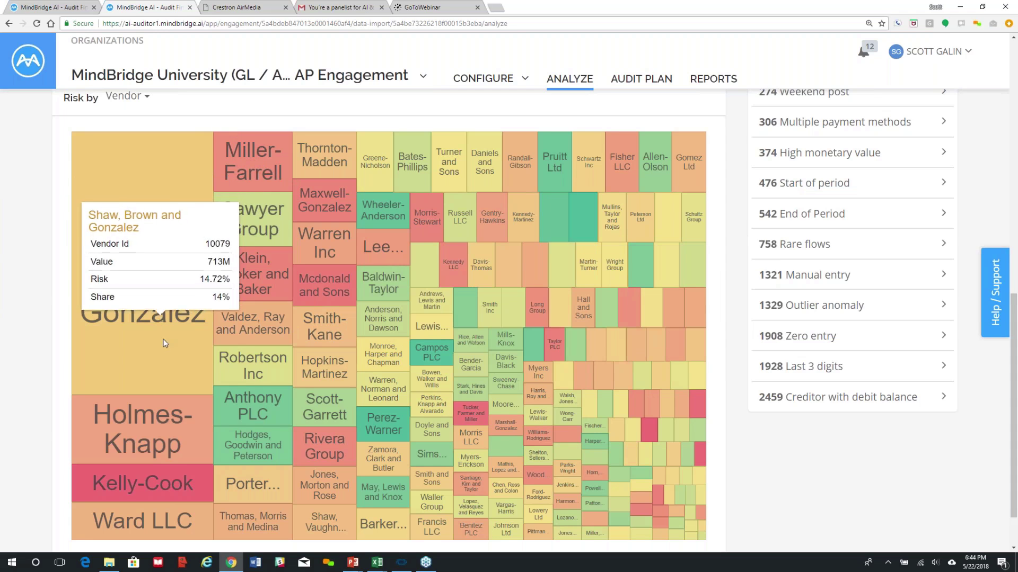
mouse_move(146, 485)
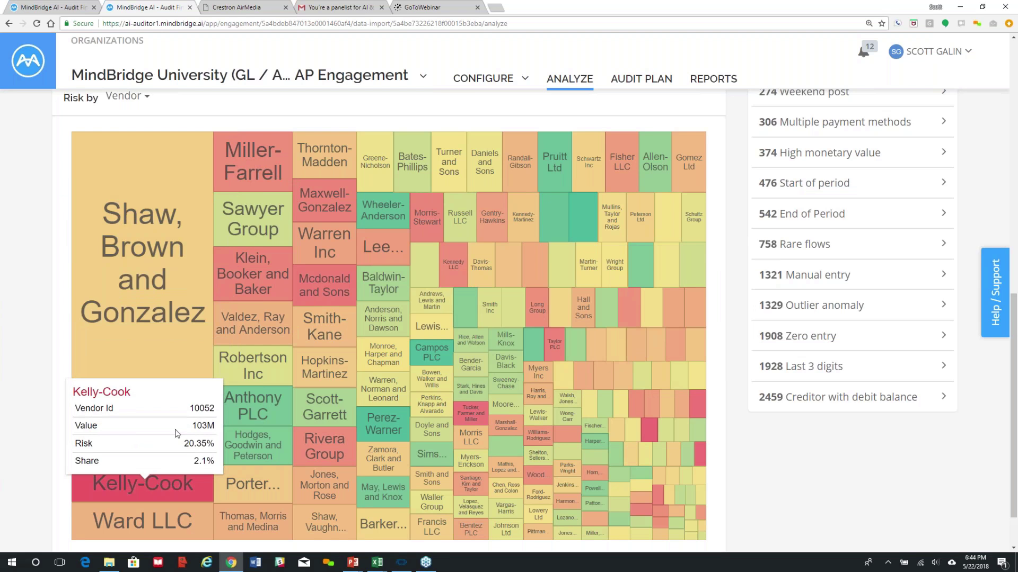
left_click(141, 98)
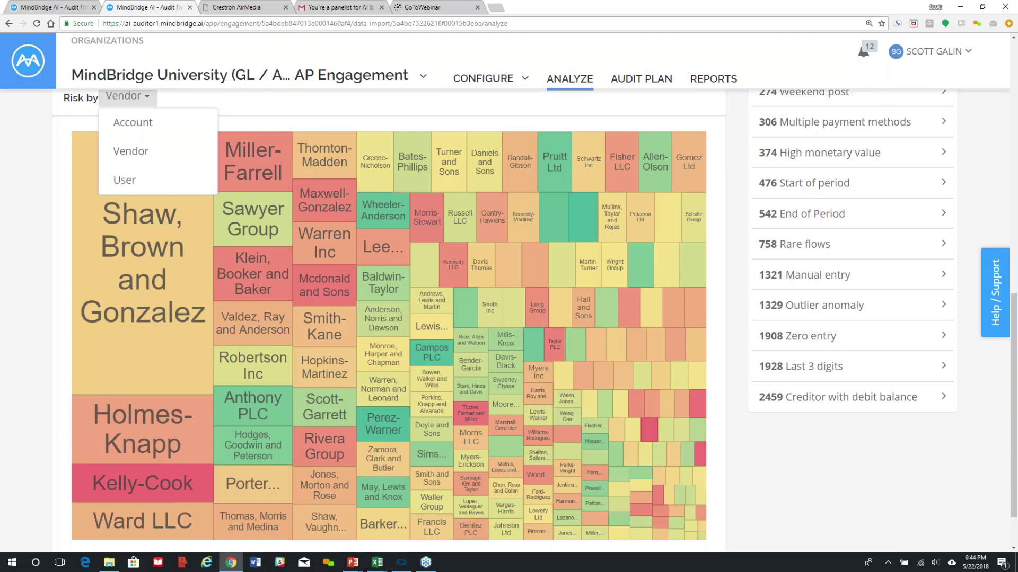
left_click(149, 180)
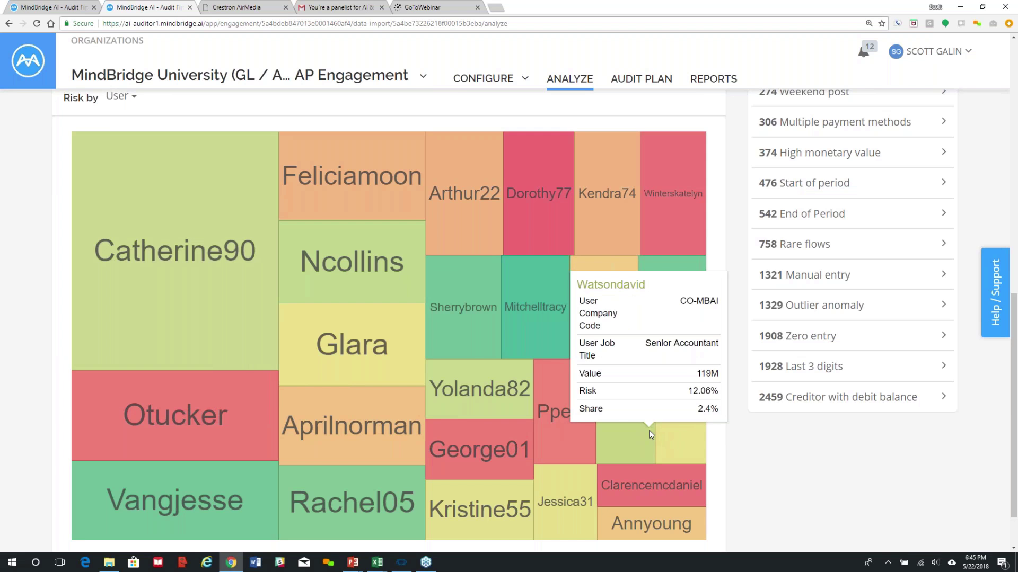
Return to the general ledger engagement and review its list of triggered control points
left_click(56, 8)
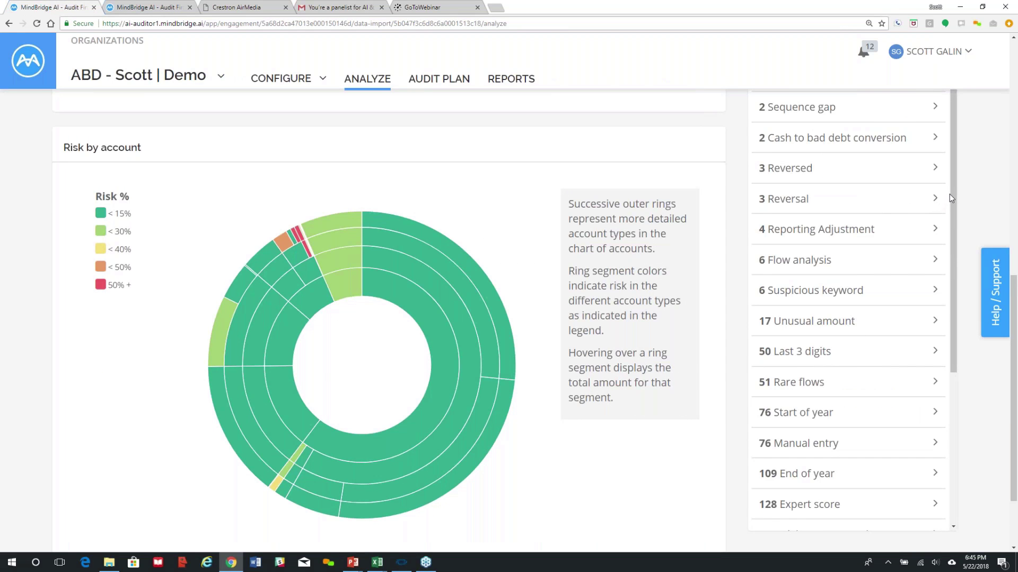
left_click_drag(952, 198, 964, 294)
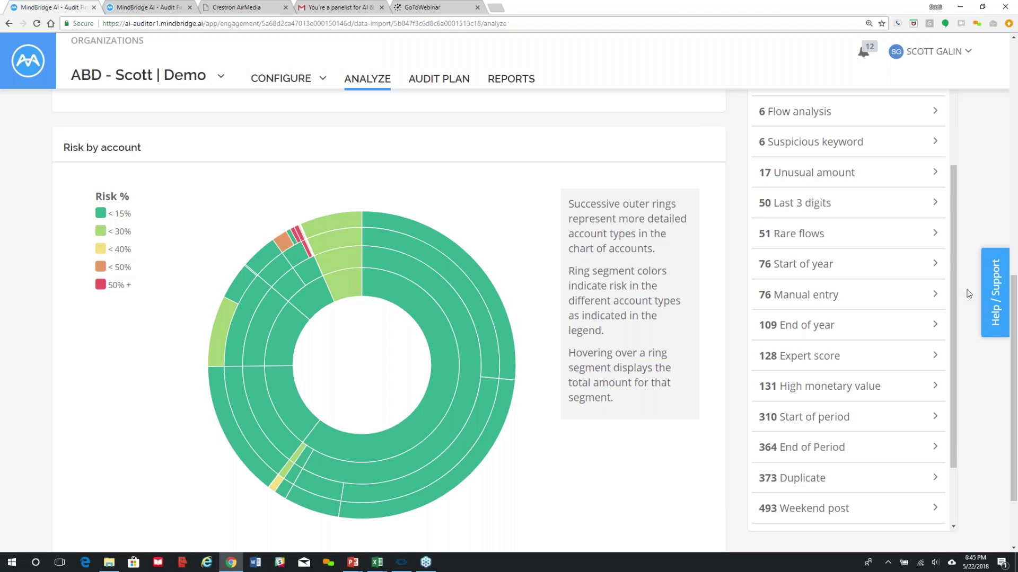
scroll(957, 265, "up", 1)
scroll(957, 265, "up", 3)
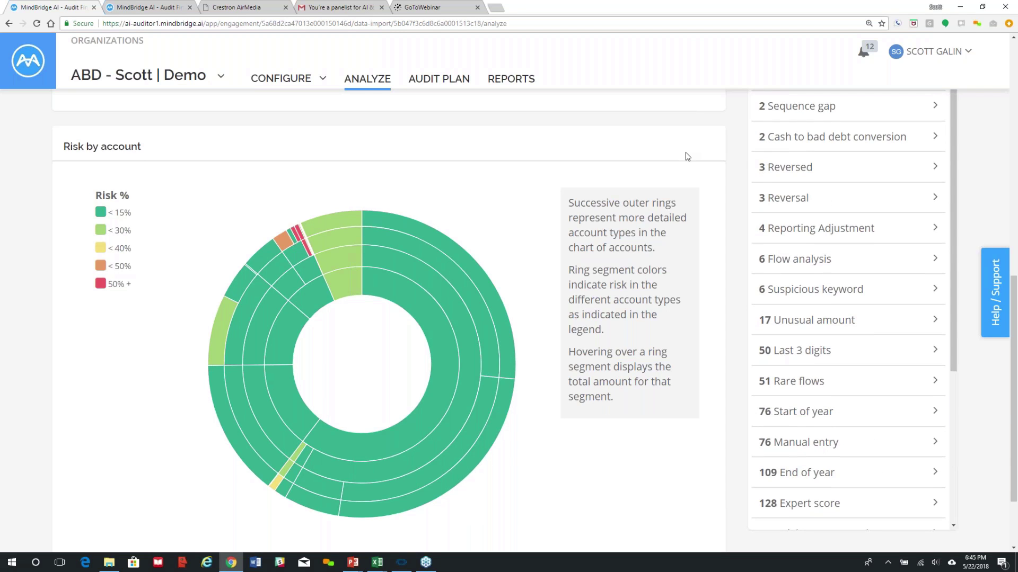
Open the General Ledger Data Table and look through the Revenue branch of the account hierarchy filter
scroll(687, 153, "down", 1)
scroll(686, 152, "up", 10)
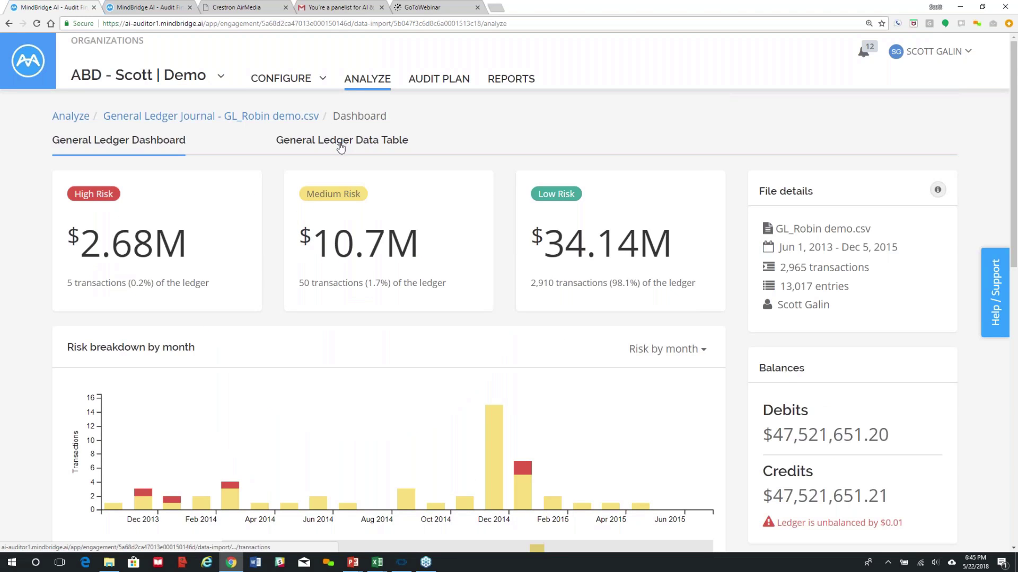
left_click(340, 143)
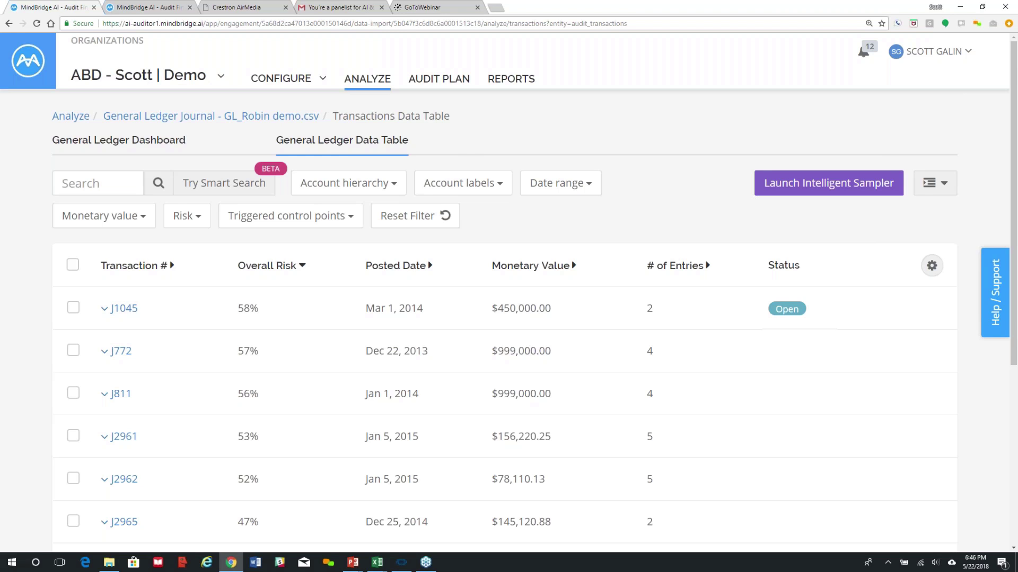
left_click(392, 184)
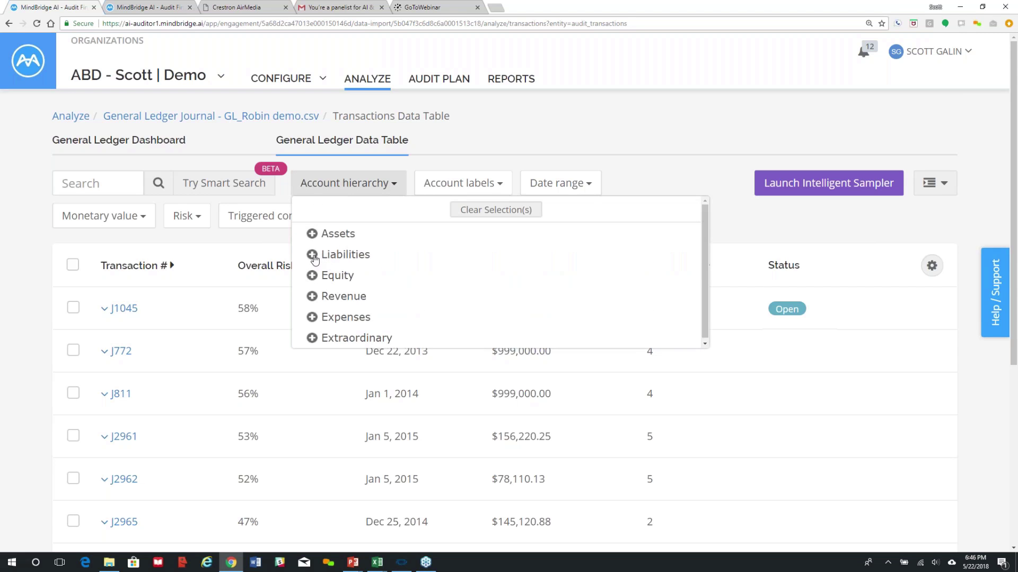
left_click(312, 298)
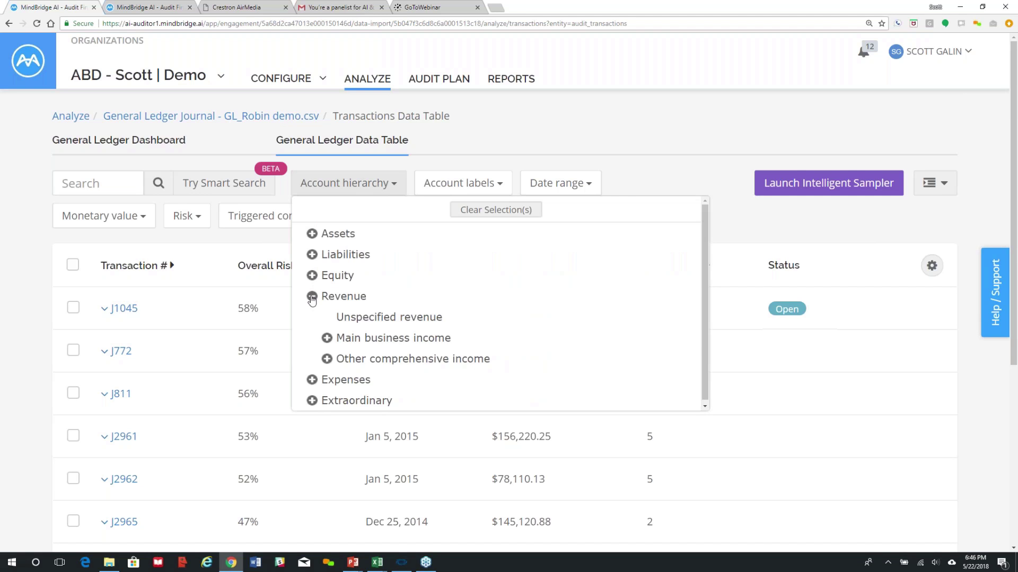
Filter the general ledger transactions by the Revenue account label
left_click(491, 183)
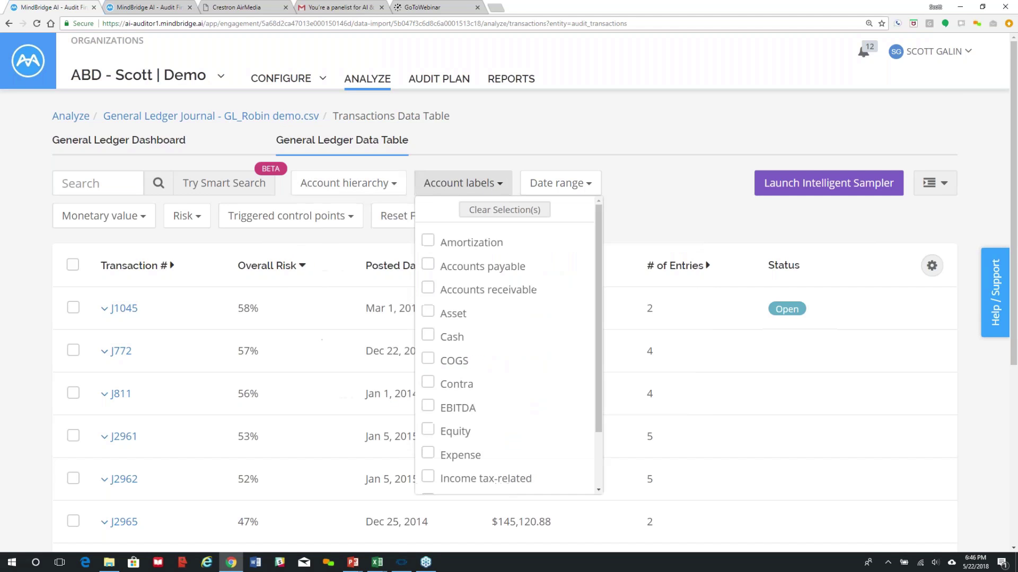
scroll(590, 310, "down", 1)
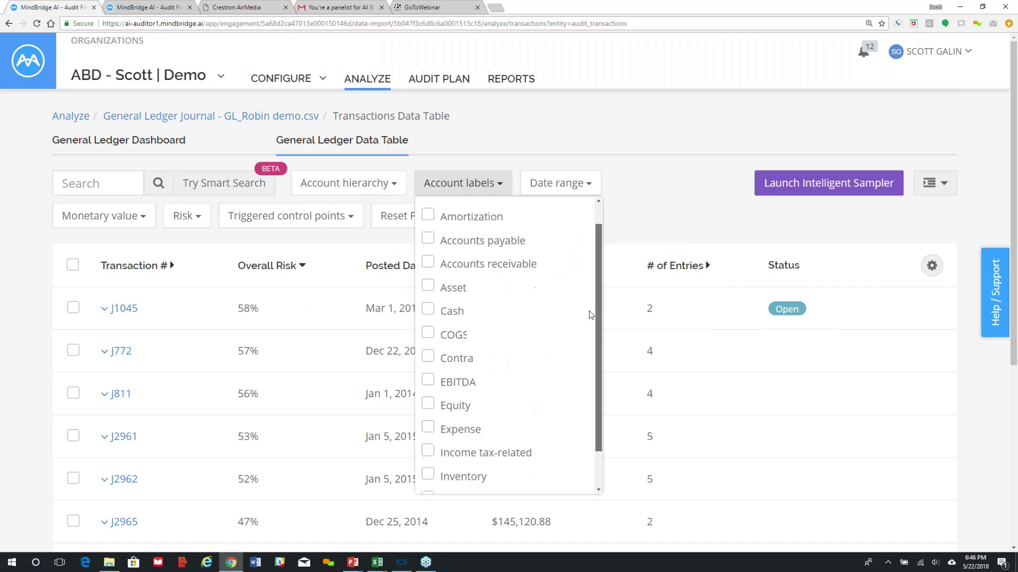
scroll(589, 310, "down", 1)
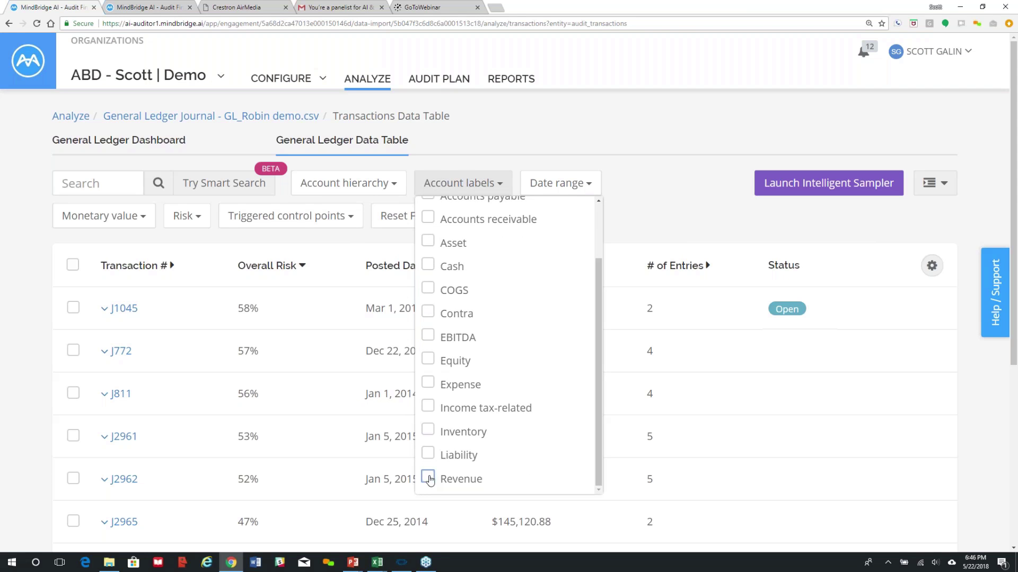
left_click(428, 478)
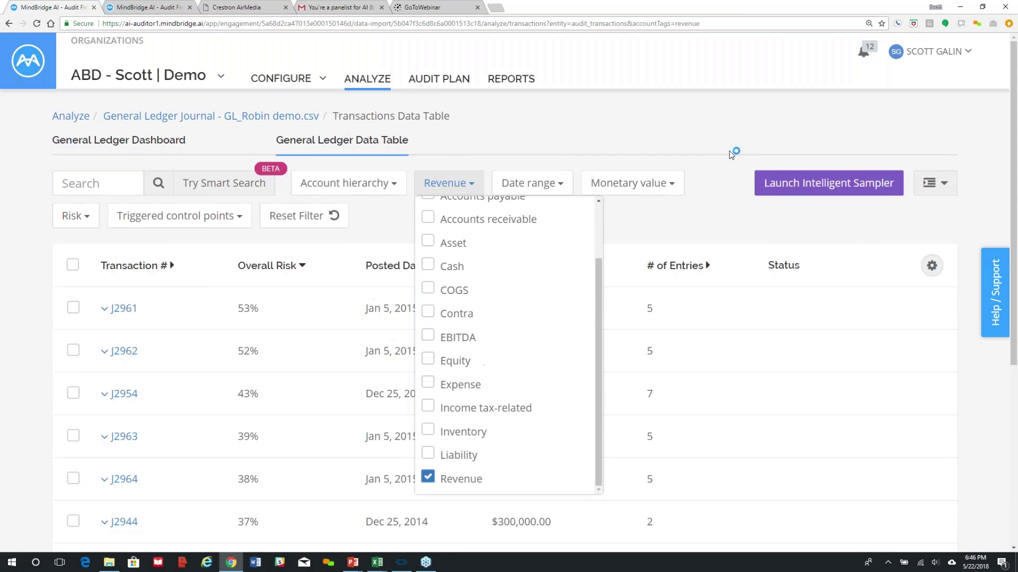
Limit the transactions' monetary value to the range $104,222 to $999,000
left_click(637, 192)
left_click(638, 190)
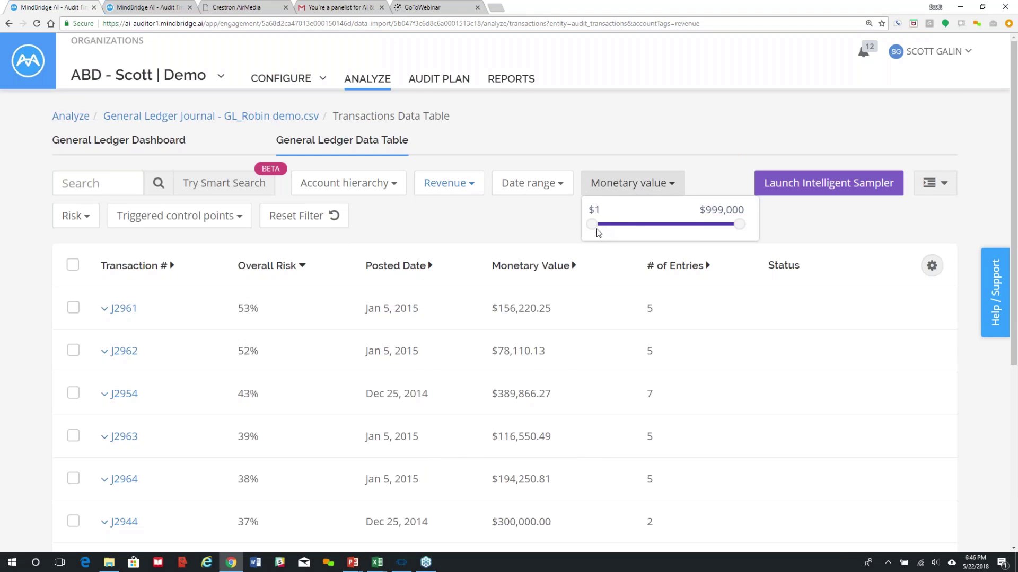
mouse_move(591, 225)
left_mouse_down()
mouse_move(627, 225)
mouse_move(609, 233)
left_mouse_up()
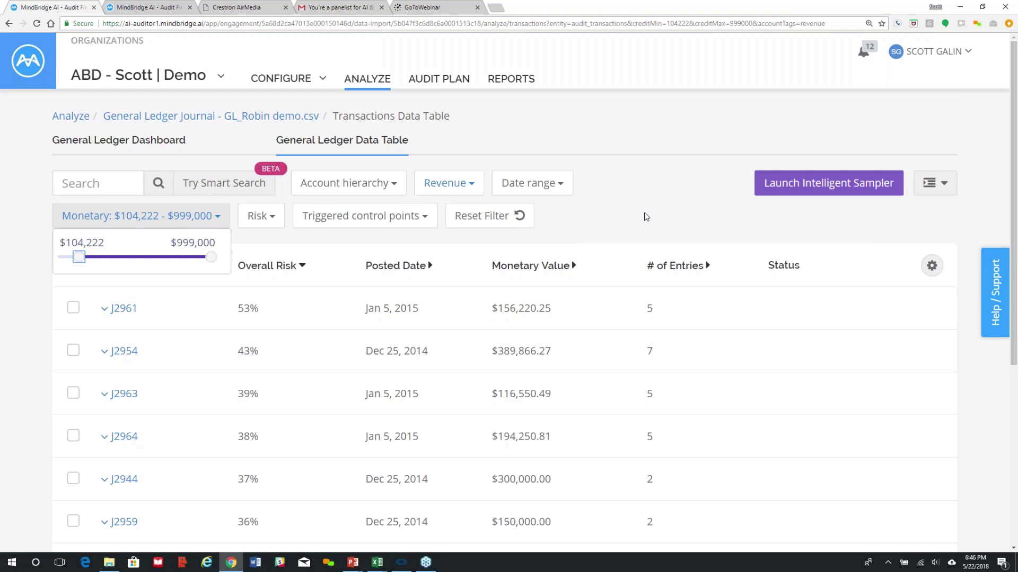
Launch the Intelligent Sampler on the filtered revenue transactions and generate a test plan with a sample size of 32
left_click(800, 191)
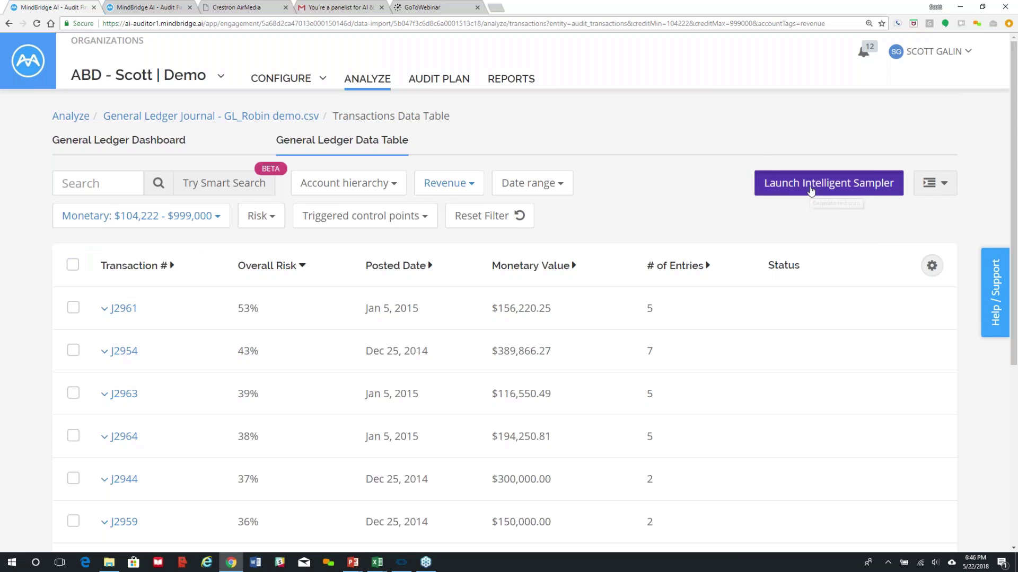
left_click(810, 189)
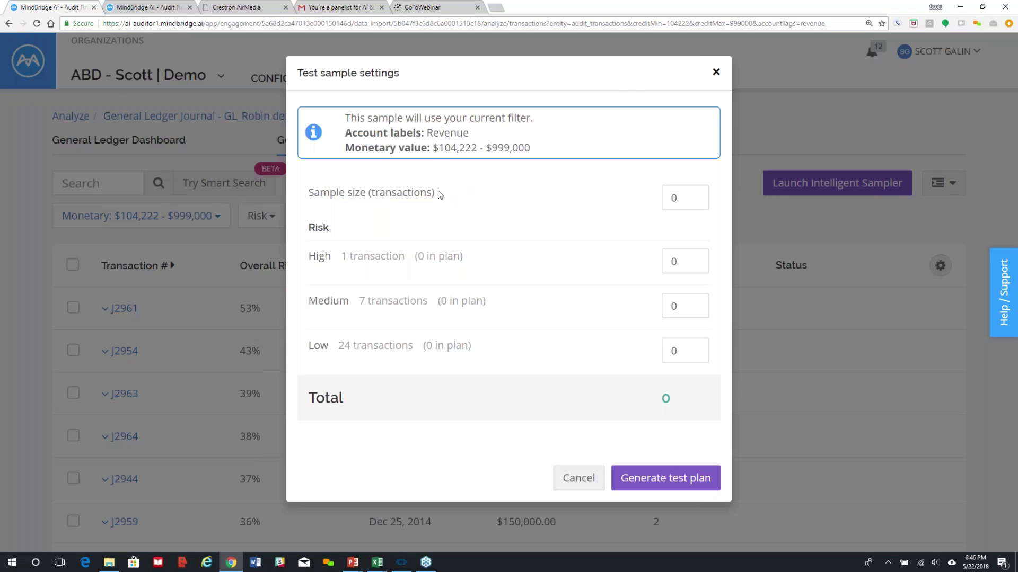
left_click(681, 199)
key("BackSpace")
type("32")
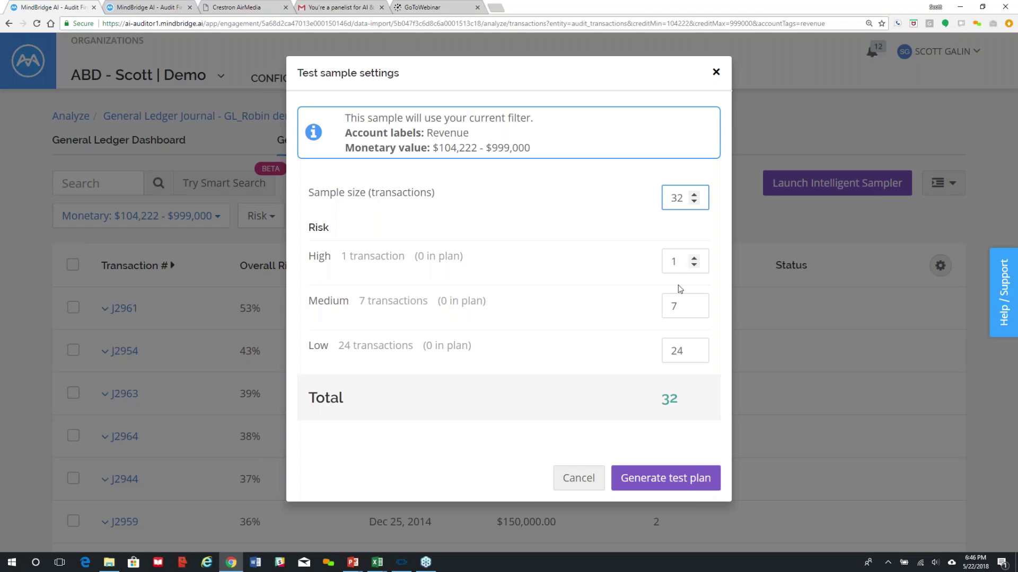
left_click(678, 479)
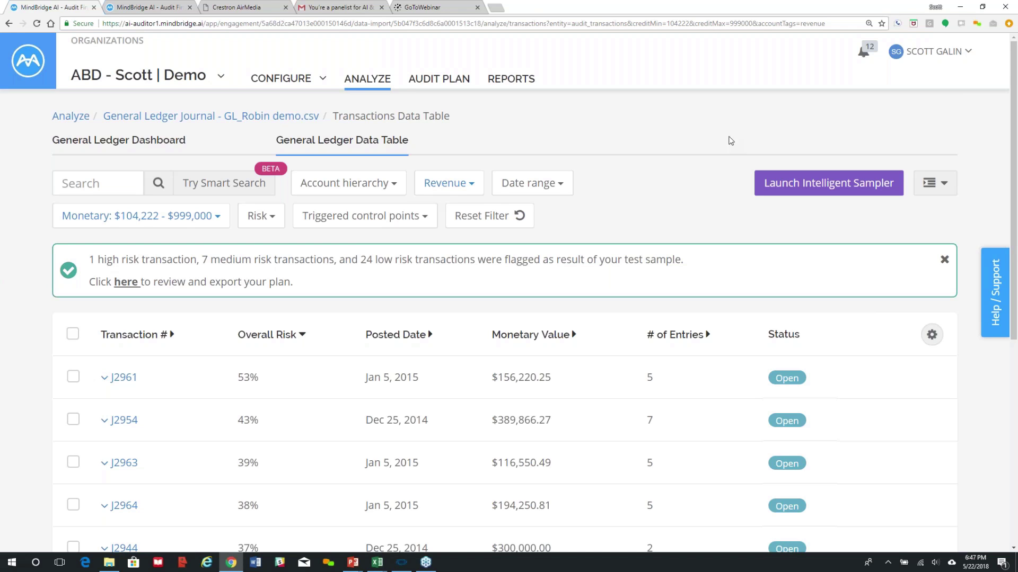
Use Smart Search to show medium risk transactions that have a value of less than 100000
left_click(226, 181)
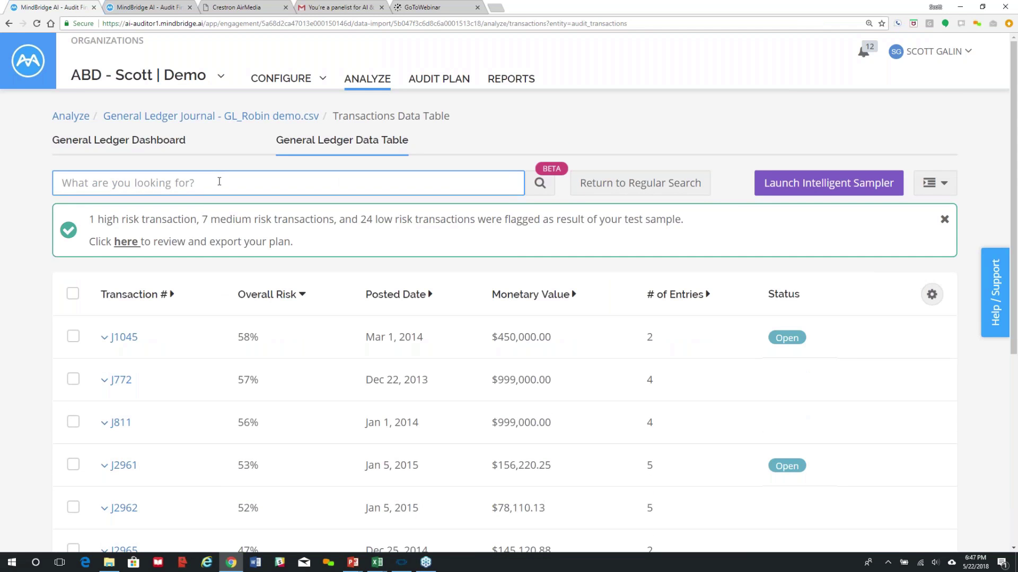
type("show")
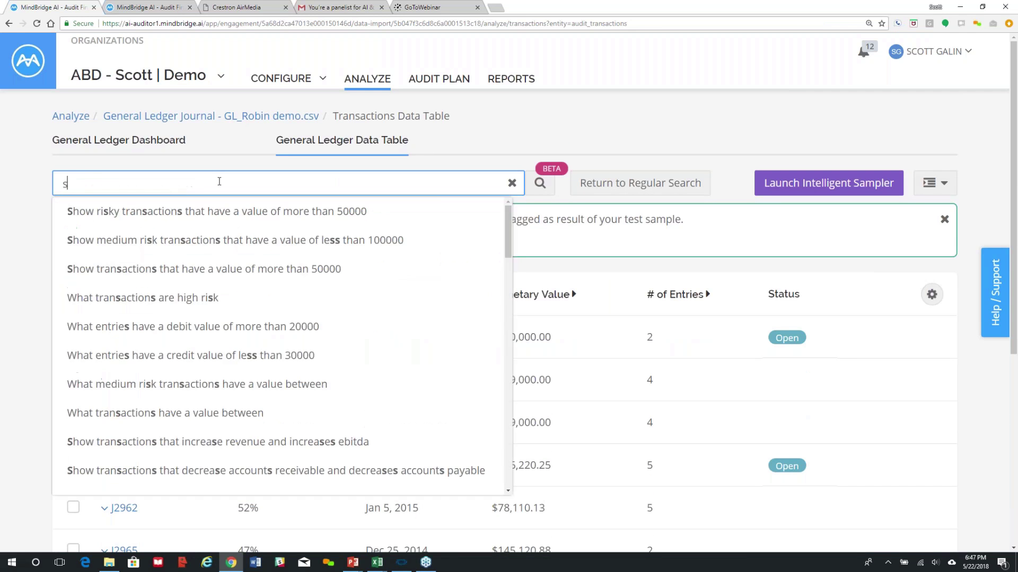
left_click(260, 241)
key("Return")
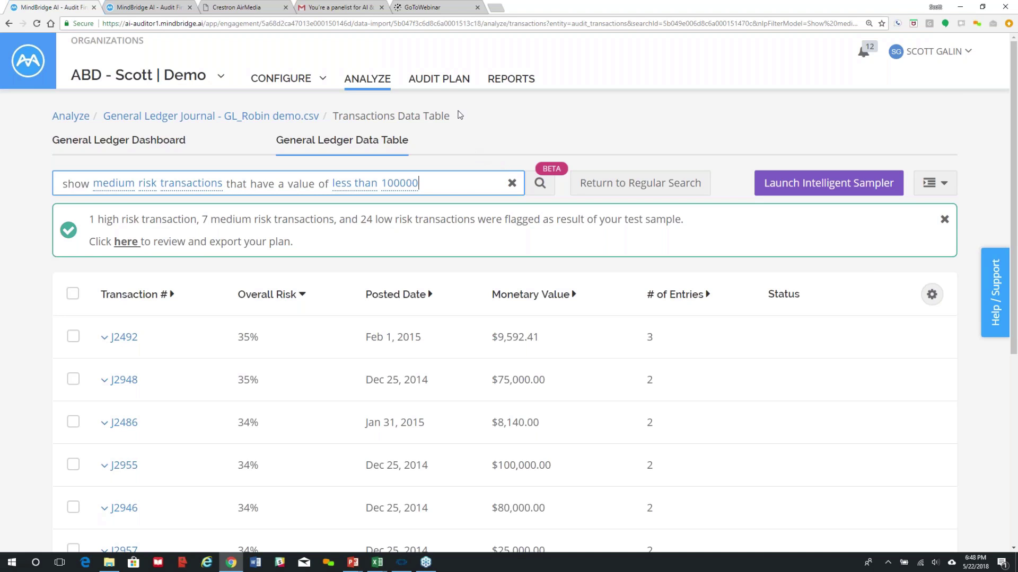
Open the Audit Plan and review the risk summary and the list of open tasks
left_click(442, 81)
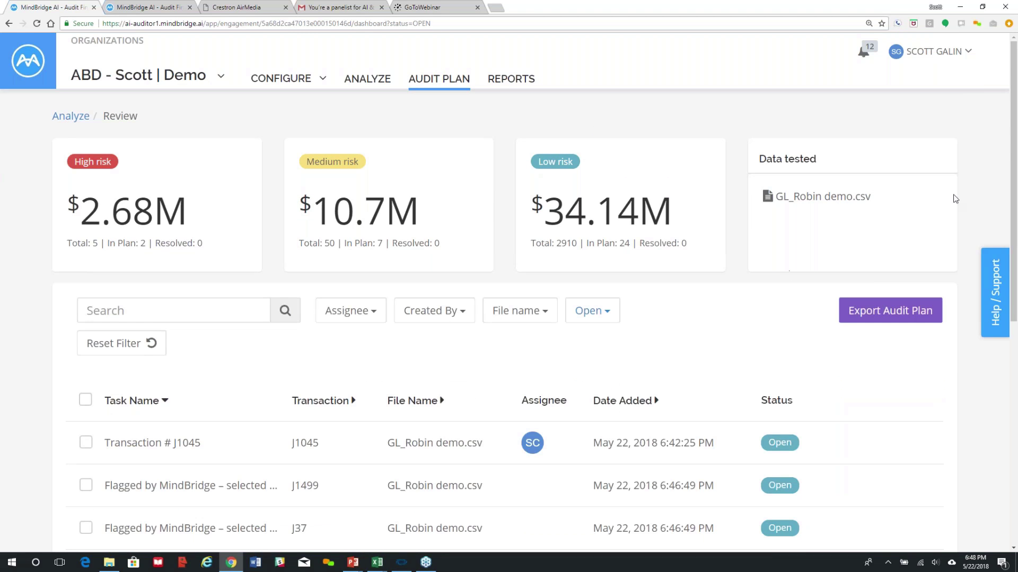
left_click_drag(1014, 195, 1015, 196)
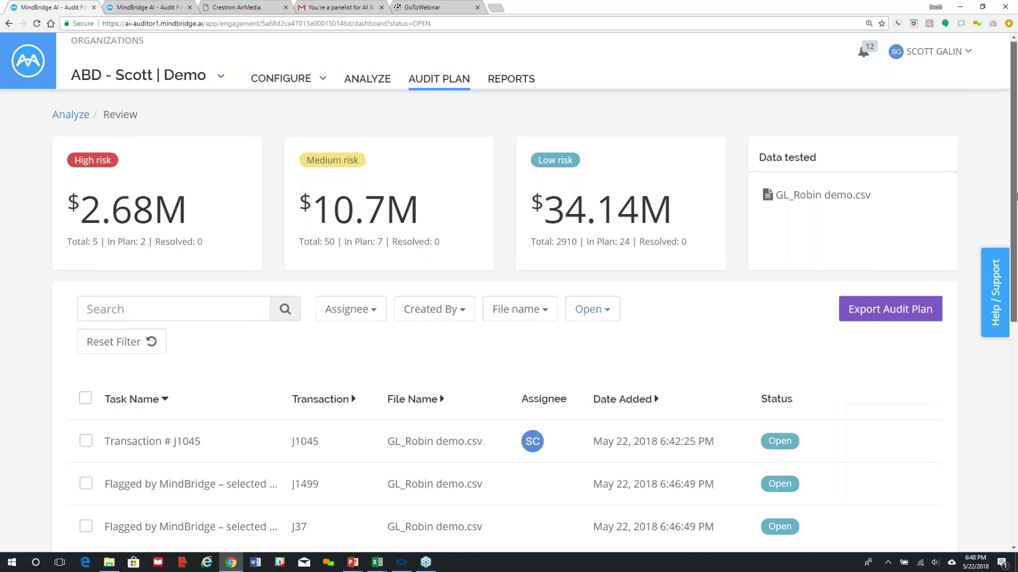
scroll(939, 269, "down", 3)
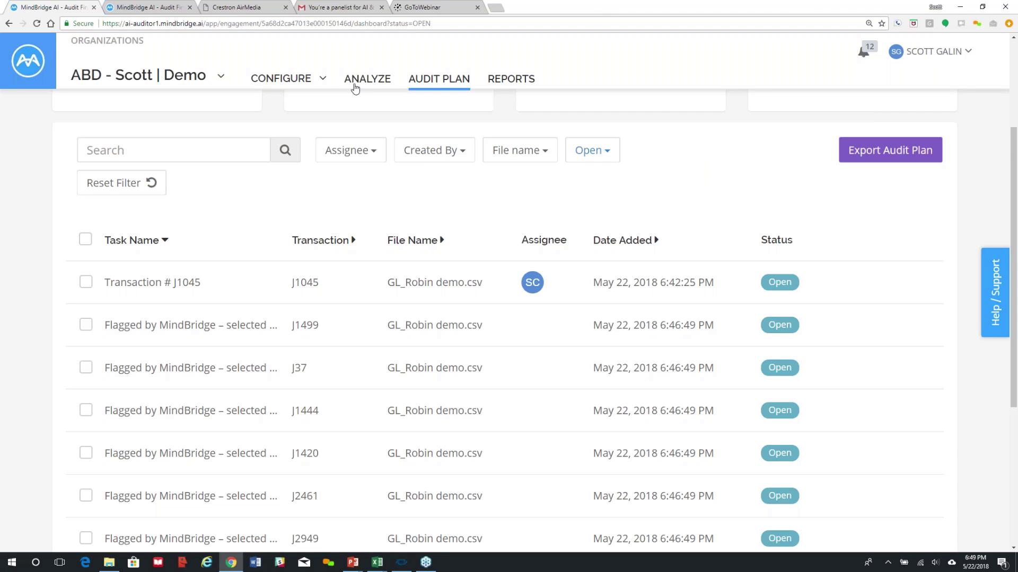
Open the General Ledger Control Point Settings and examine the weights and options of the control points, from 2 digit Benford to Reversal
left_click(295, 79)
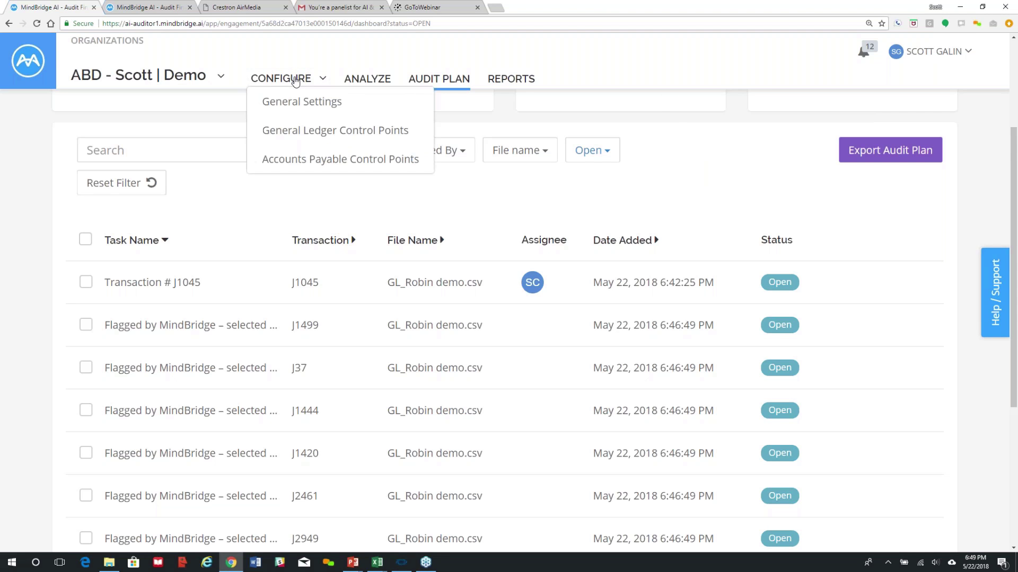
left_click(297, 131)
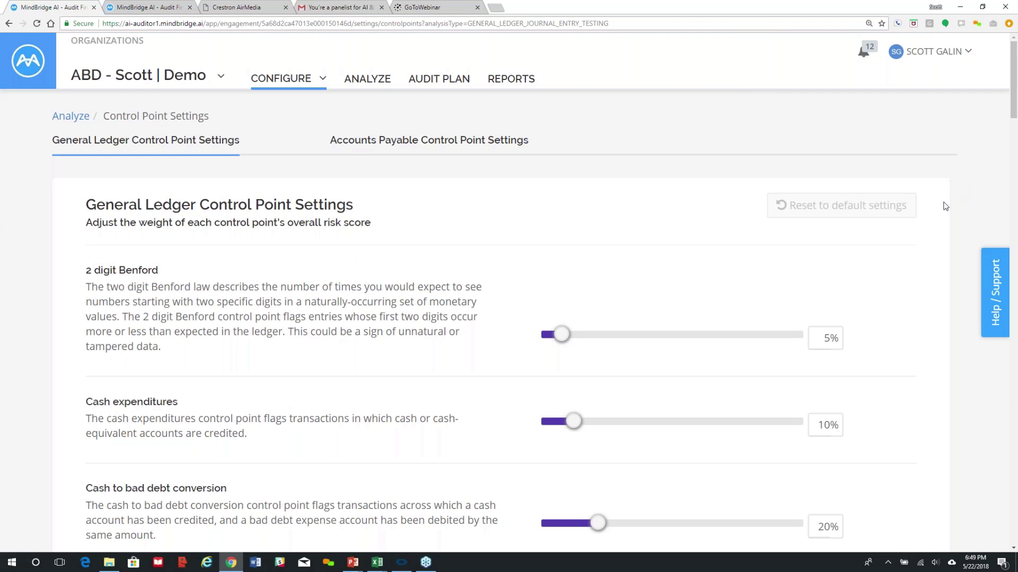
scroll(940, 215, "down", 4)
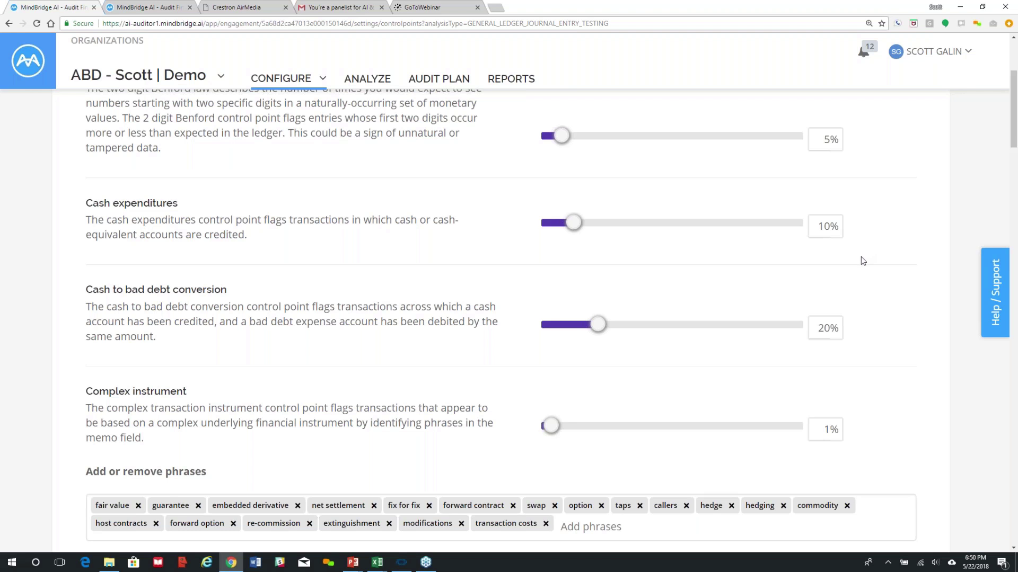
scroll(861, 260, "down", 3)
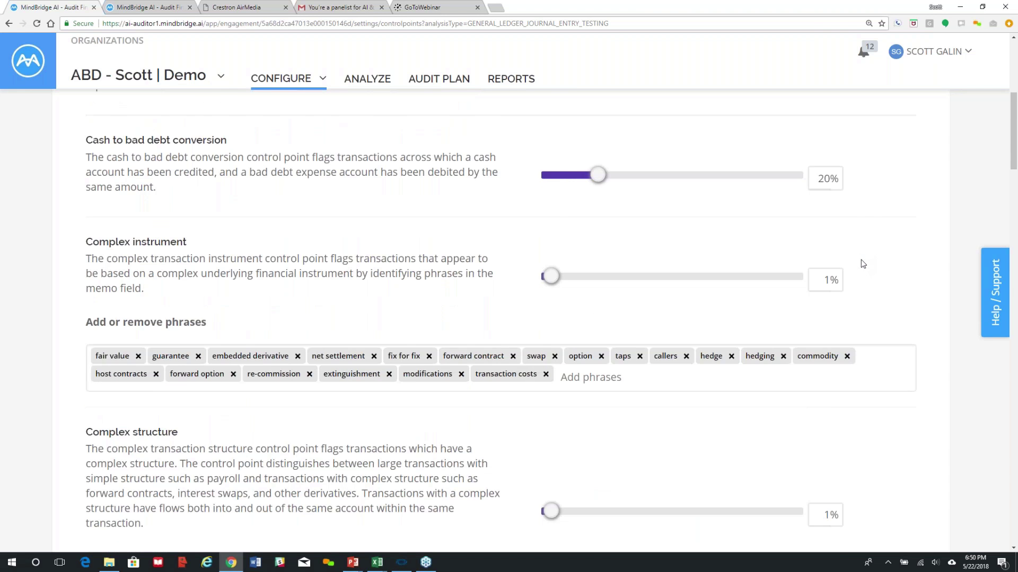
scroll(863, 264, "down", 3)
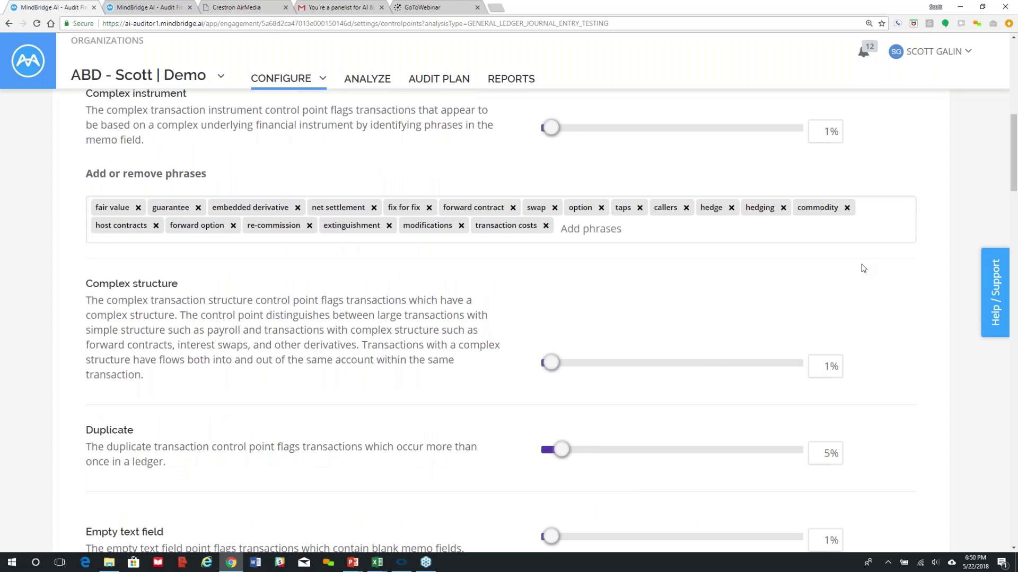
scroll(863, 268, "down", 1)
scroll(864, 272, "down", 3)
scroll(865, 274, "down", 5)
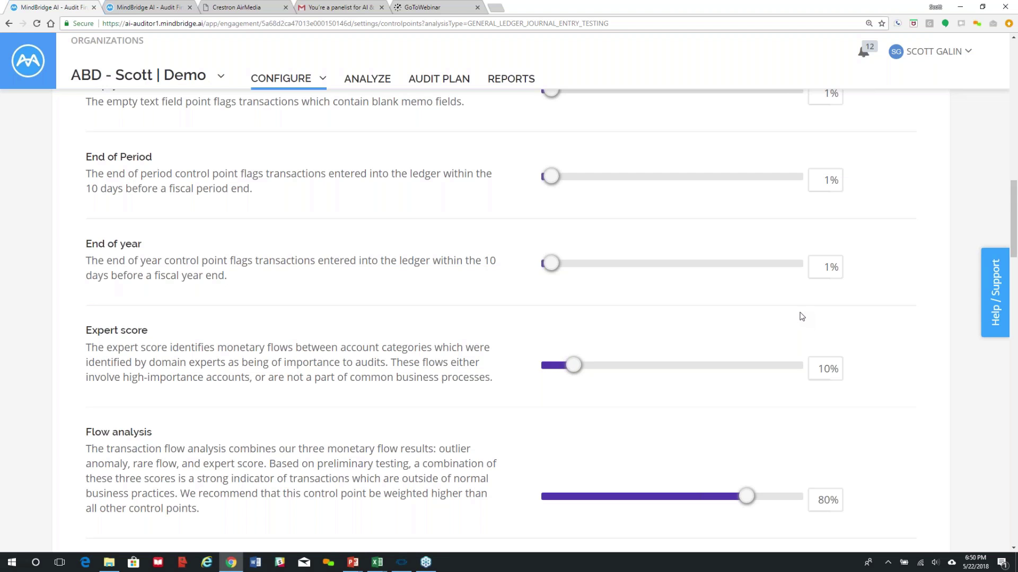
scroll(801, 317, "down", 5)
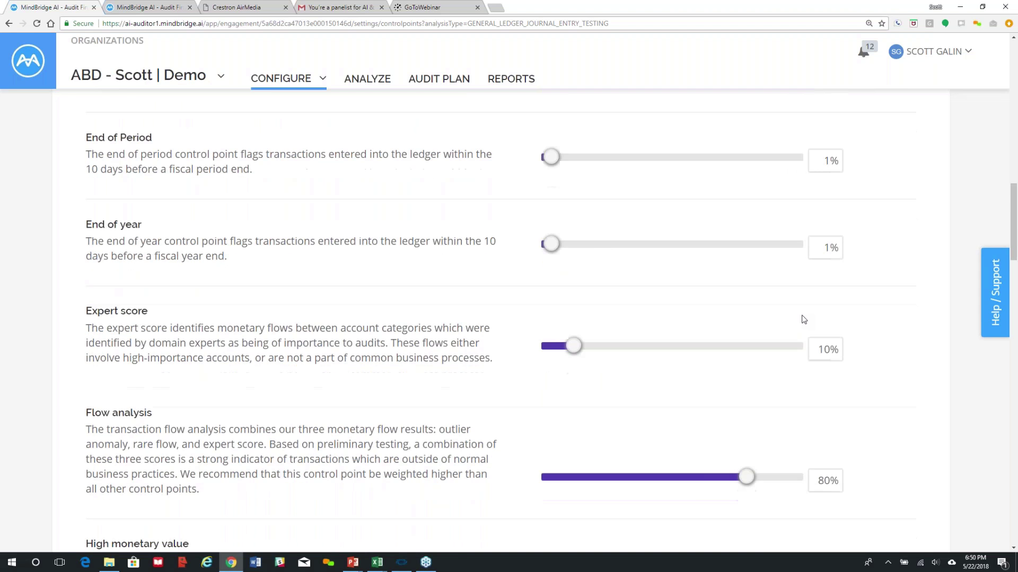
scroll(810, 327, "down", 4)
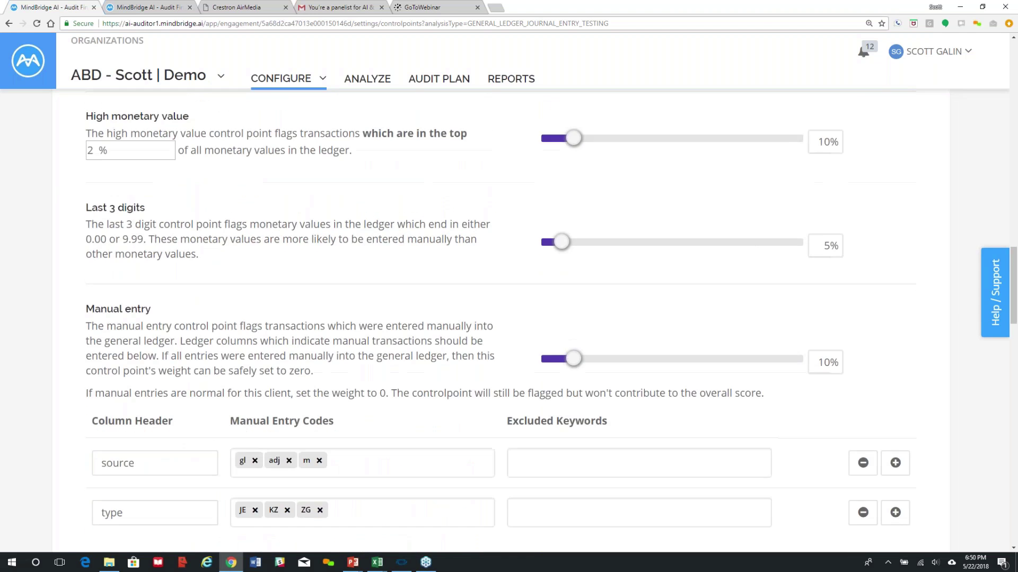
scroll(810, 327, "down", 3)
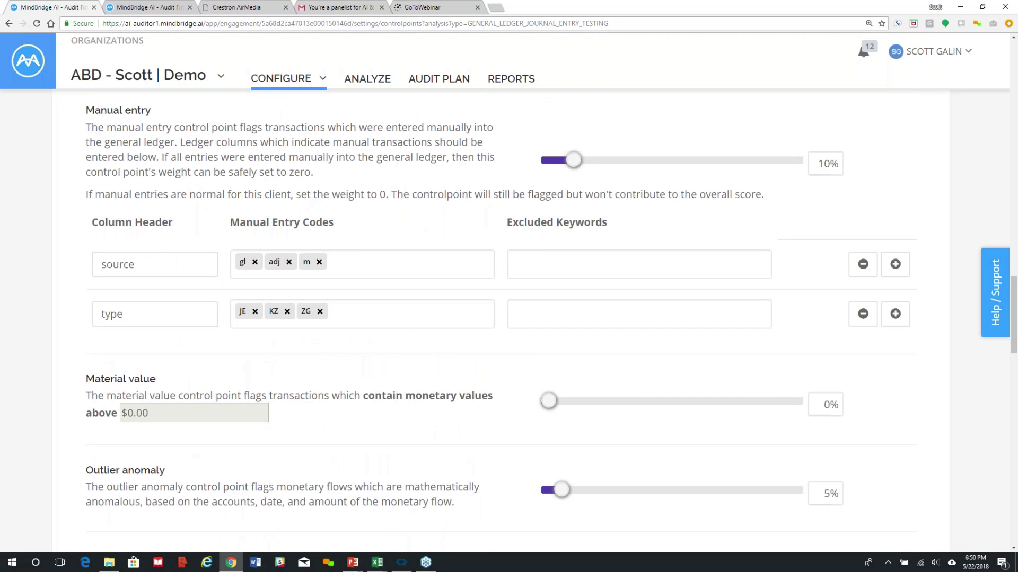
scroll(816, 334, "down", 5)
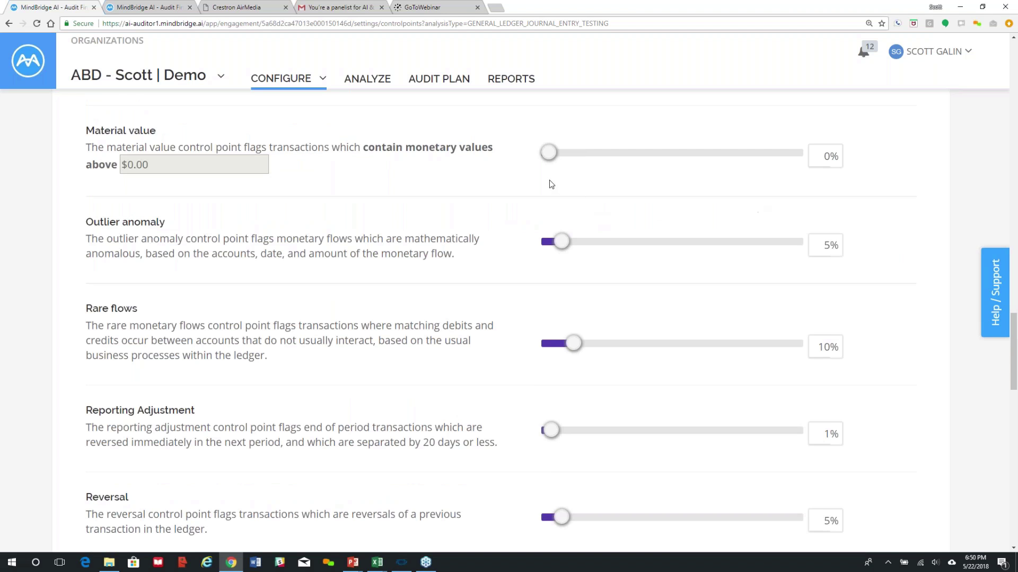
scroll(551, 183, "up", 6)
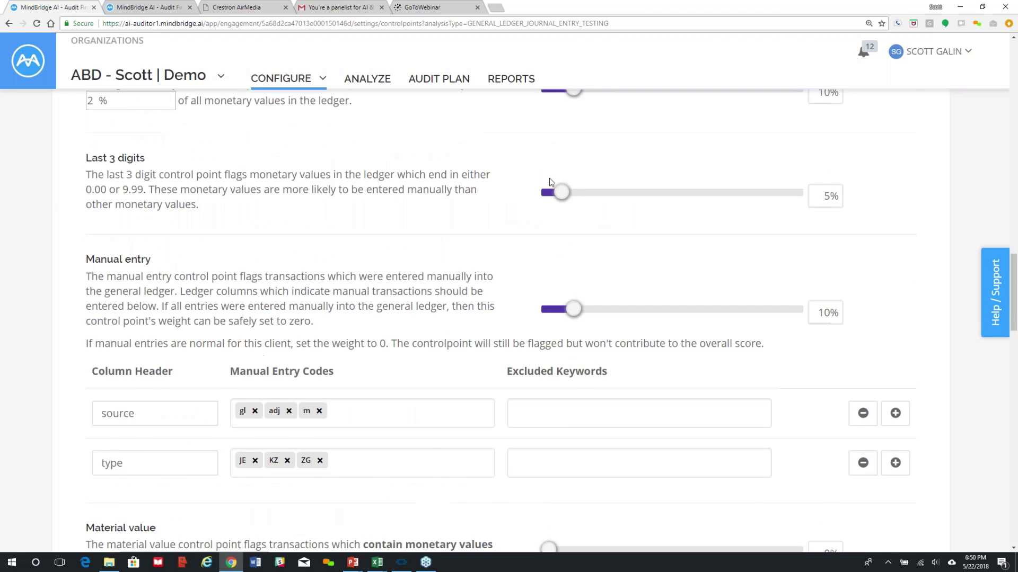
scroll(549, 182, "up", 10)
Show the reports available for the GL_Robin demo.csv data import
left_click(511, 78)
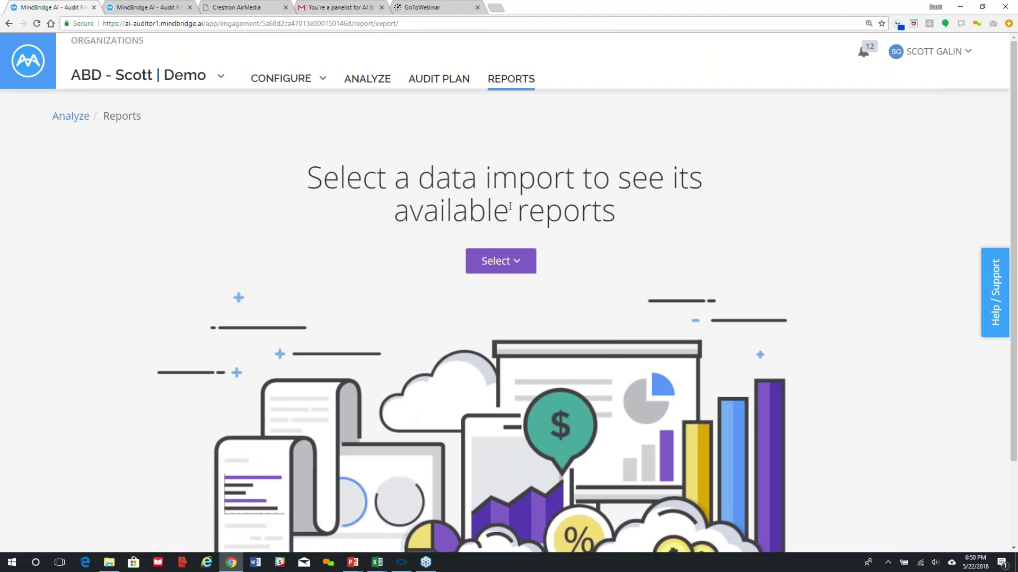
left_click(506, 260)
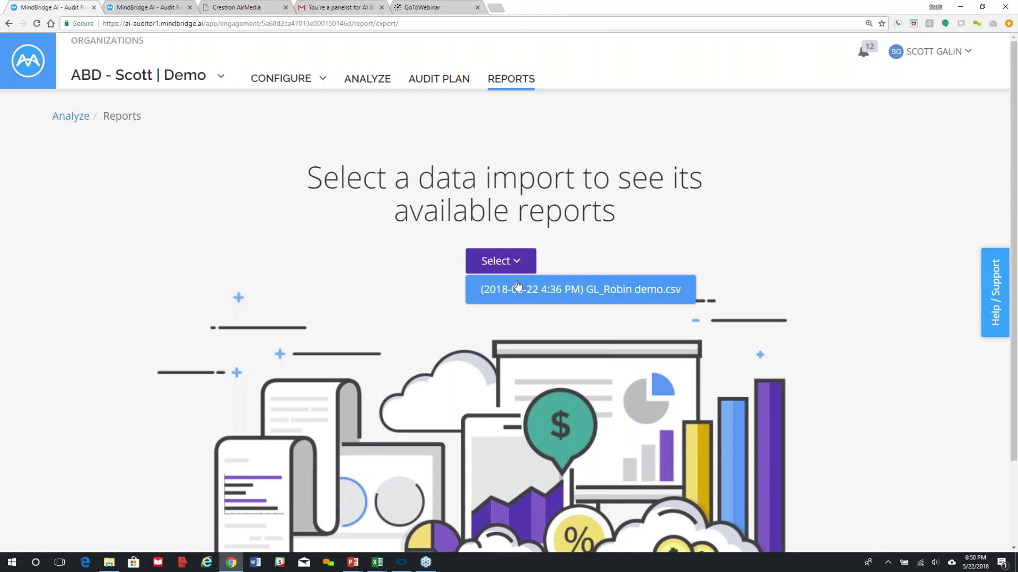
left_click(518, 286)
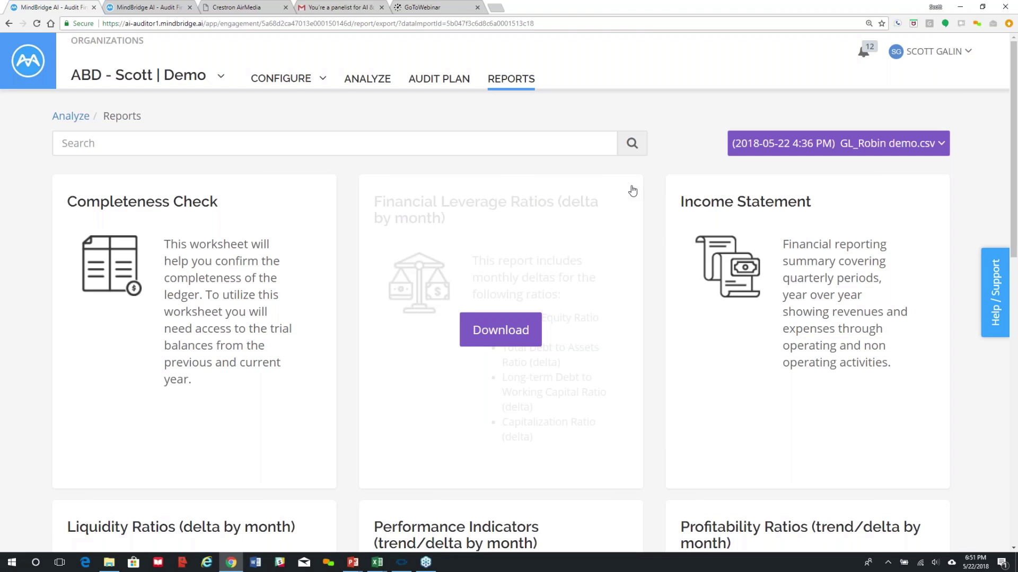
Return to the General Ledger Analysis dashboard and review the monthly risk breakdown, risk by account and triggered control points
left_click(366, 79)
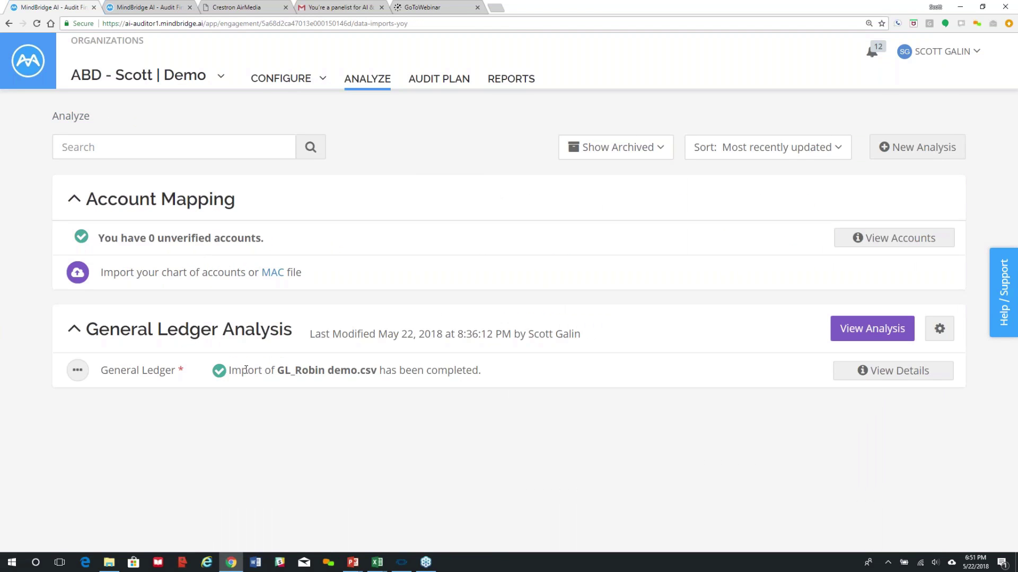
left_click(859, 338)
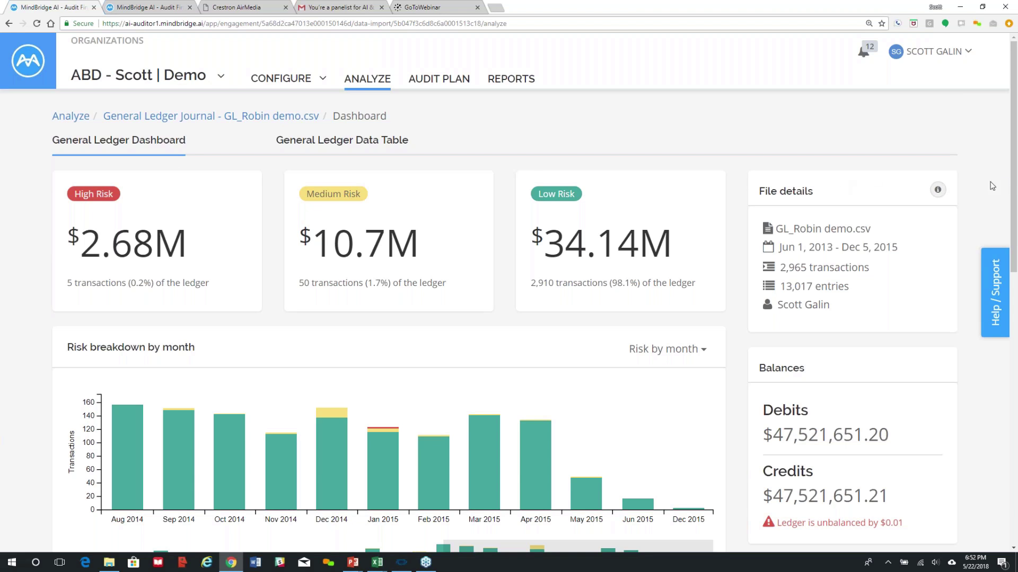
left_click_drag(1015, 181, 1016, 301)
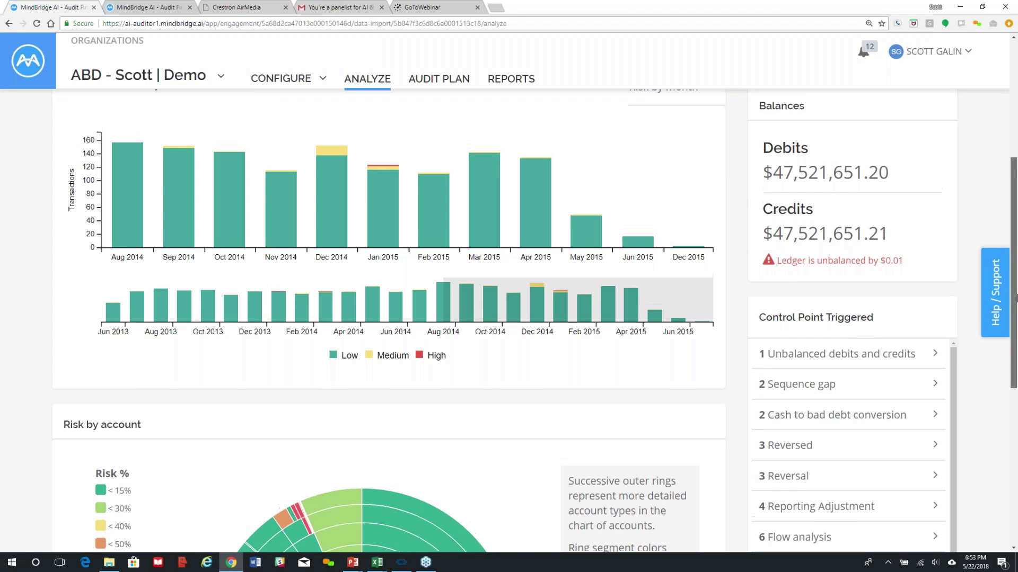
left_click_drag(1016, 300, 1016, 333)
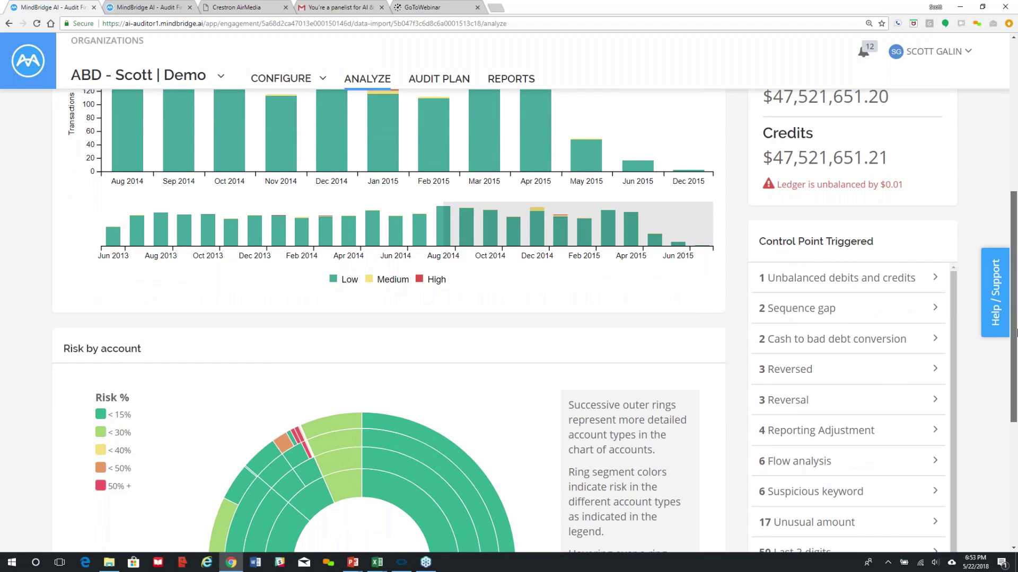
left_click_drag(1016, 334, 1016, 391)
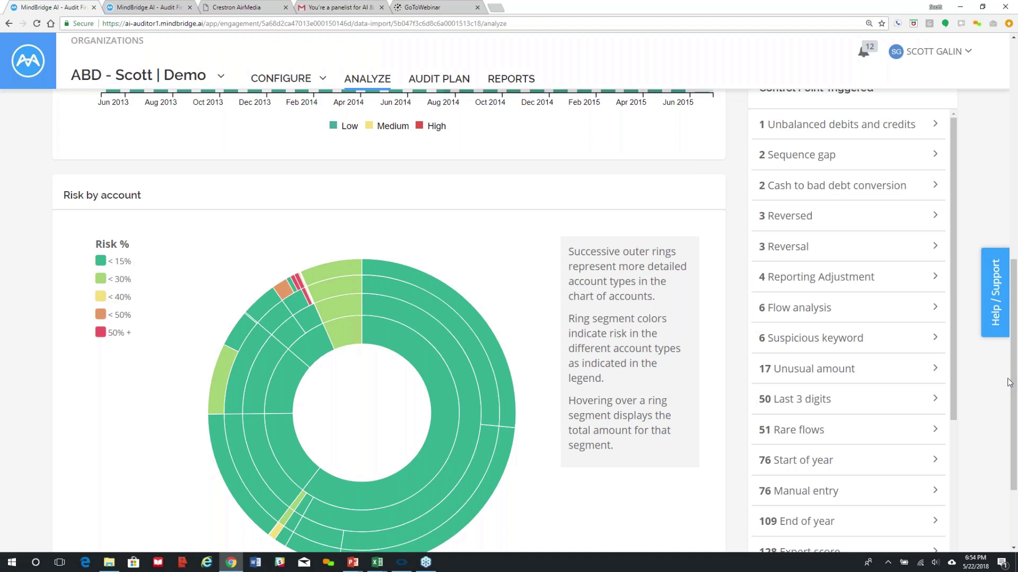
Switch to the AI and Audit 052205 v0.7 presentation in PowerPoint and start the slide show from slide 11, MindBridge Ai Auditor
key("alt+Tab")
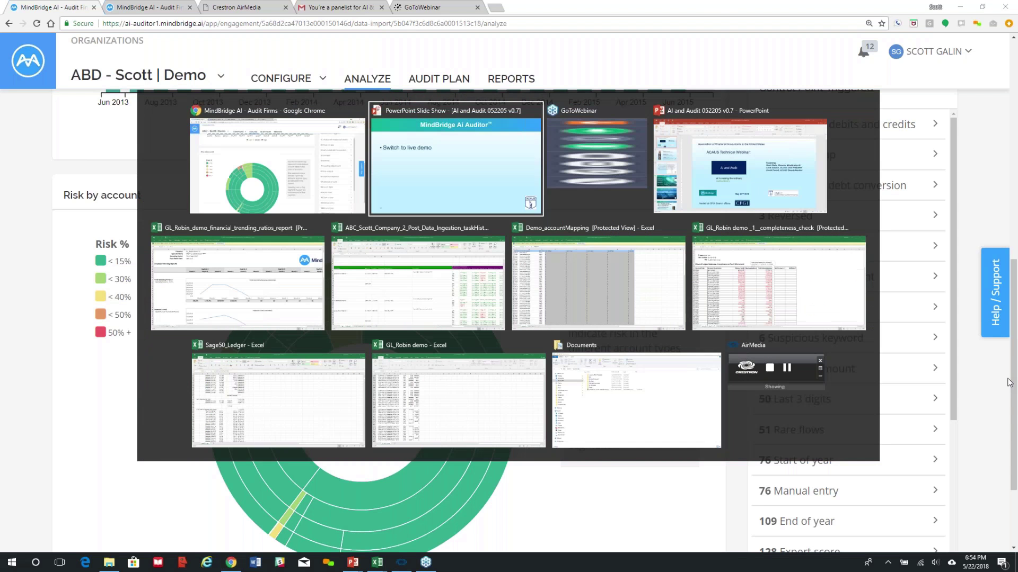
key("alt+Tab")
key("alt+Tab")
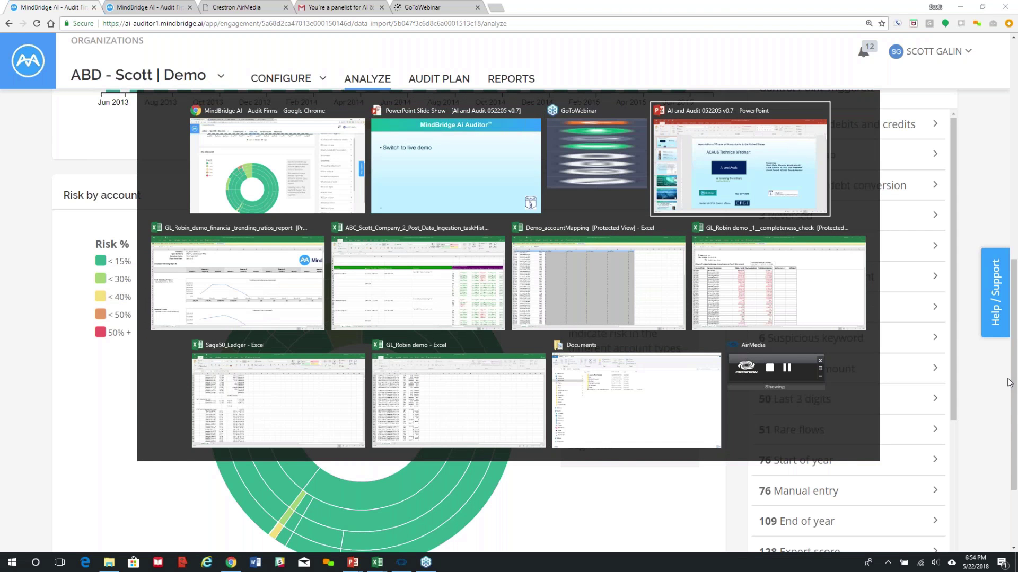
key("Down")
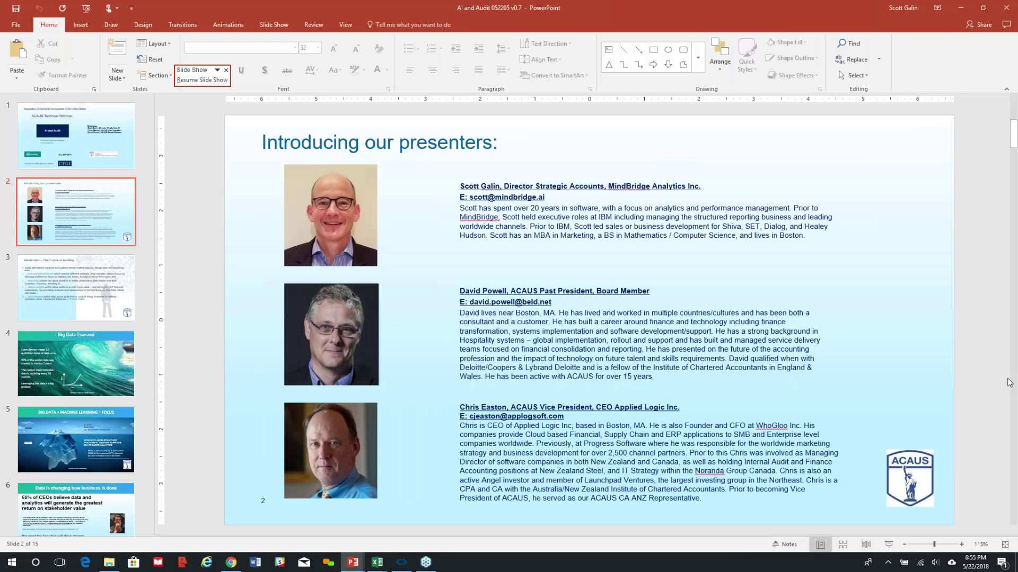
key("Down")
scroll(1009, 383, "down", 3)
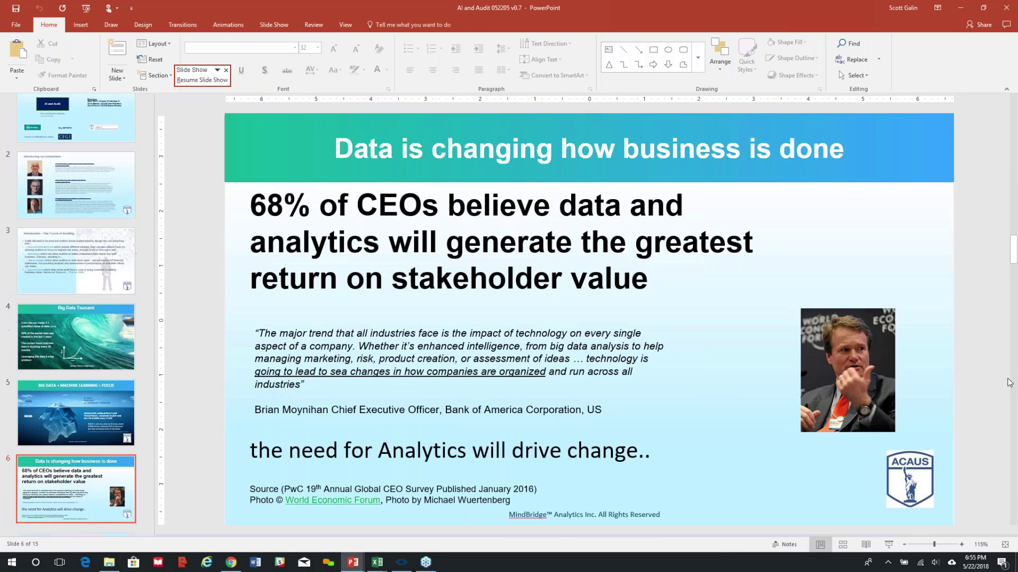
scroll(1009, 382, "down", 3)
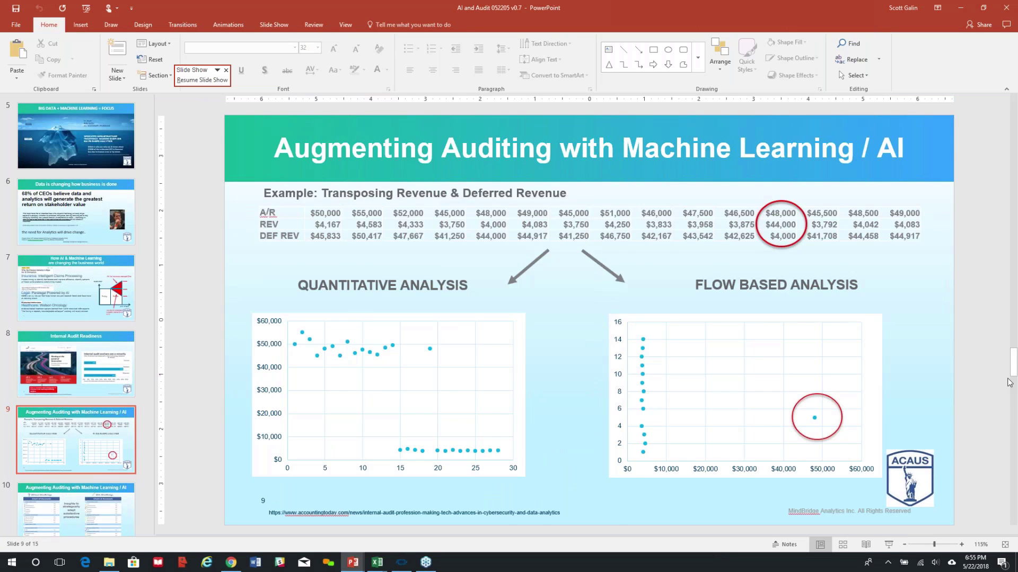
scroll(1009, 383, "down", 2)
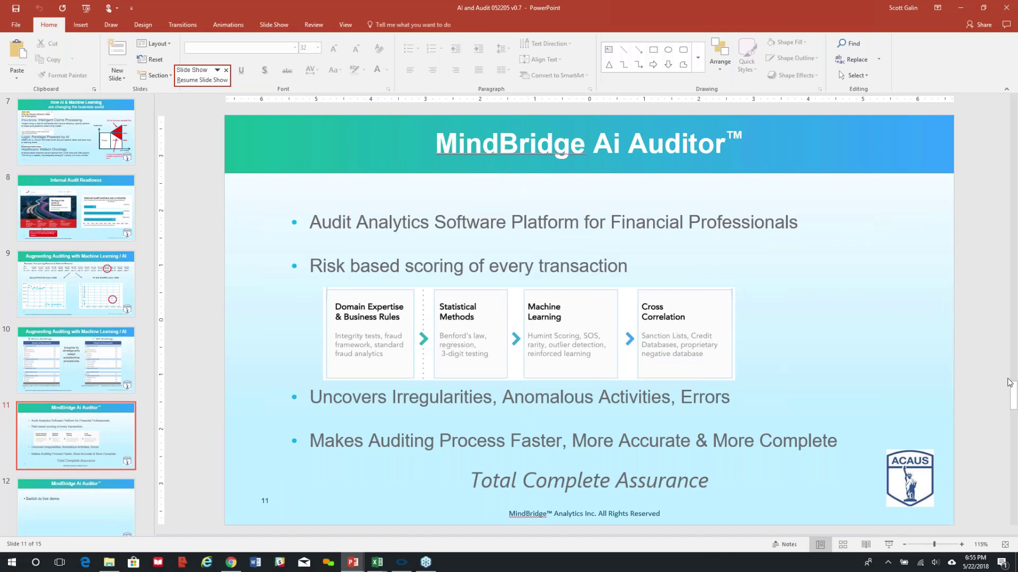
key("shift+F5")
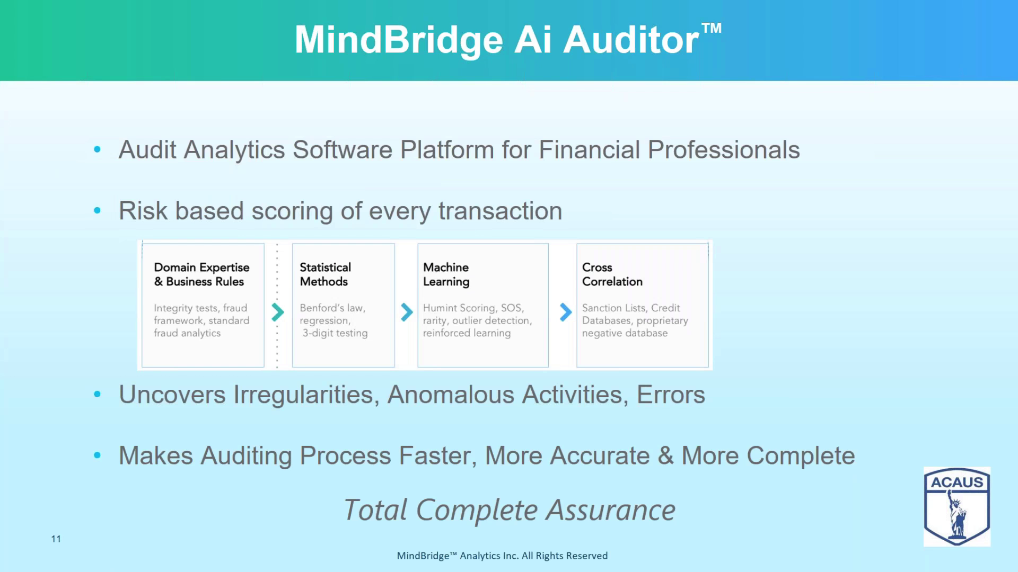